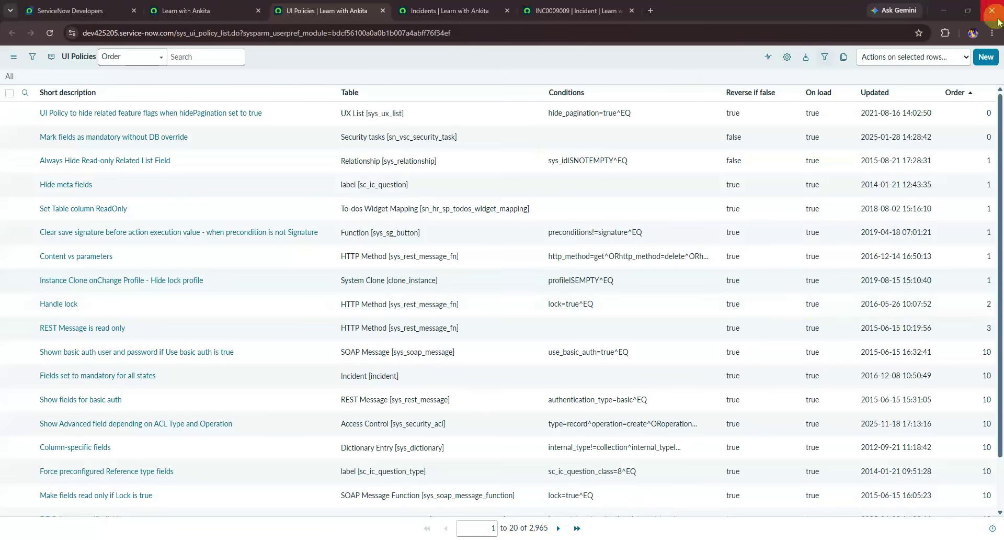
Step: Start a new UI policy record for the Incident [incident] table
click(988, 63)
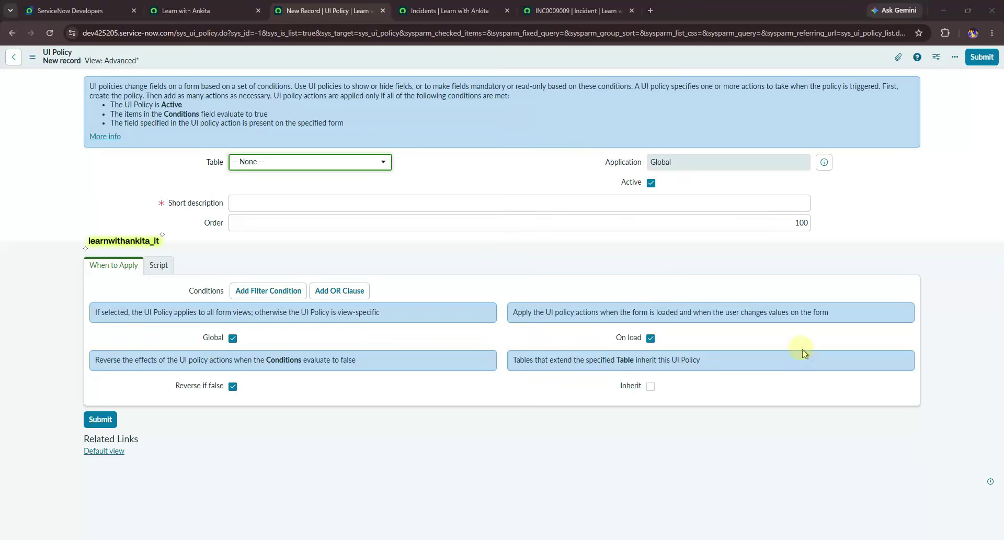
click(380, 165)
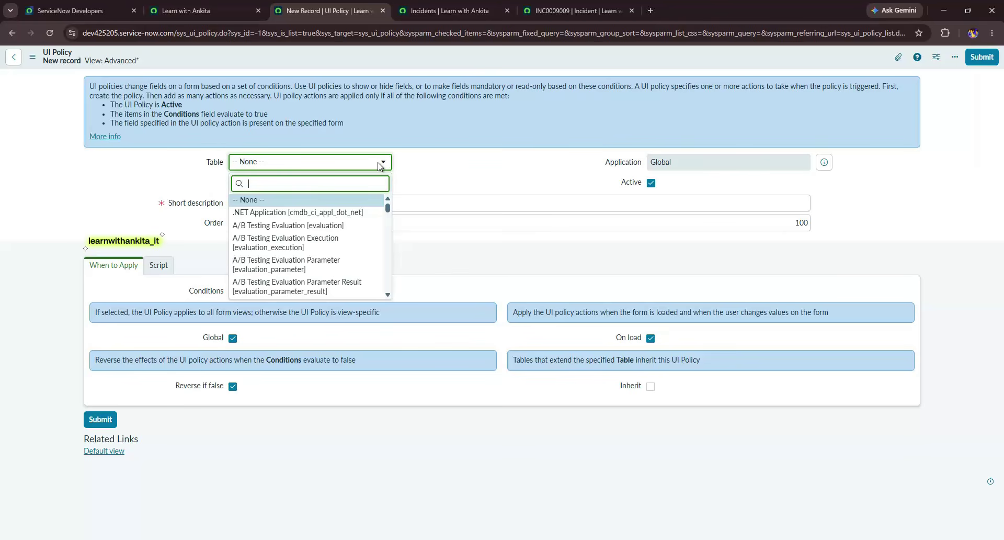
text(incident)
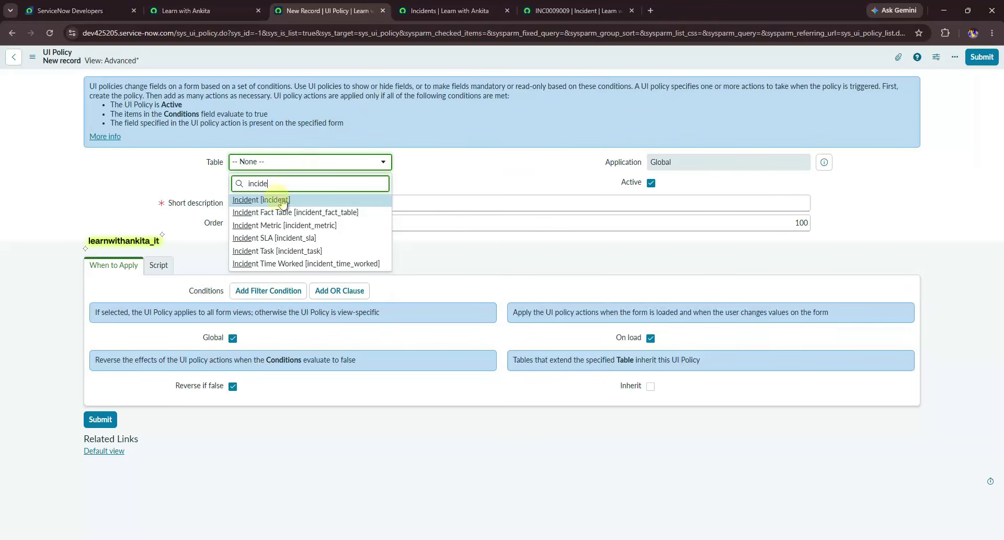
click(276, 199)
click(286, 196)
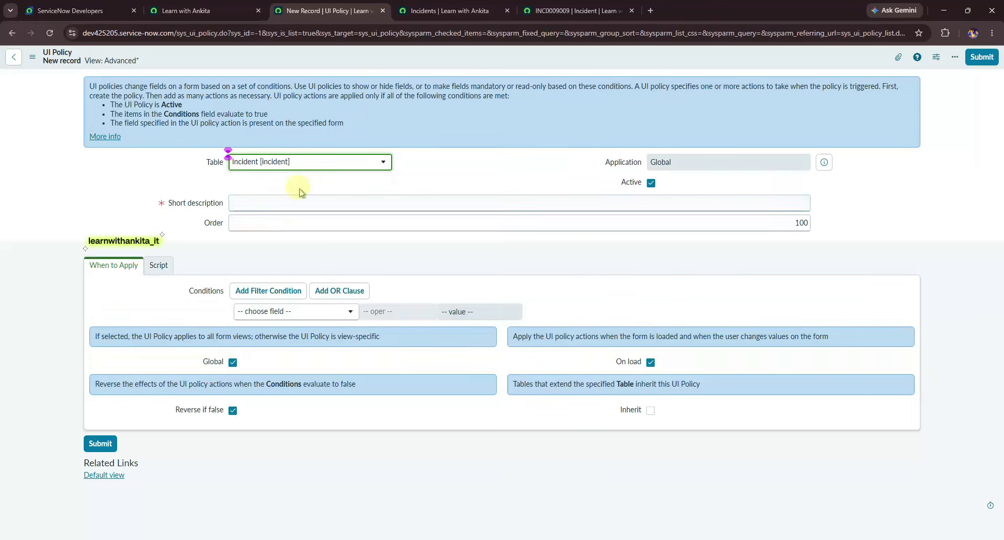
Step: Enter "assignment group mandatory for network category" as the UI policy's short description
click(283, 200)
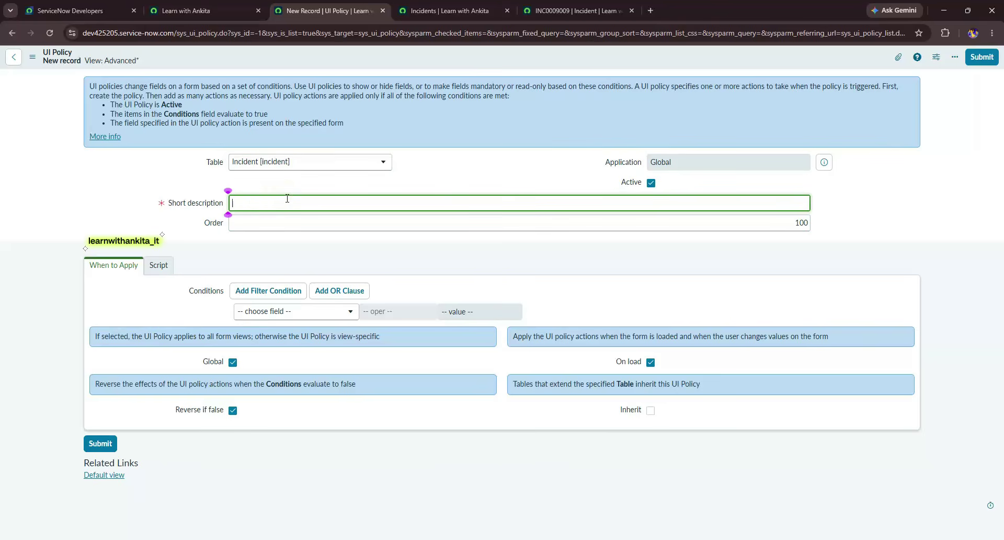
text(assignment grou)
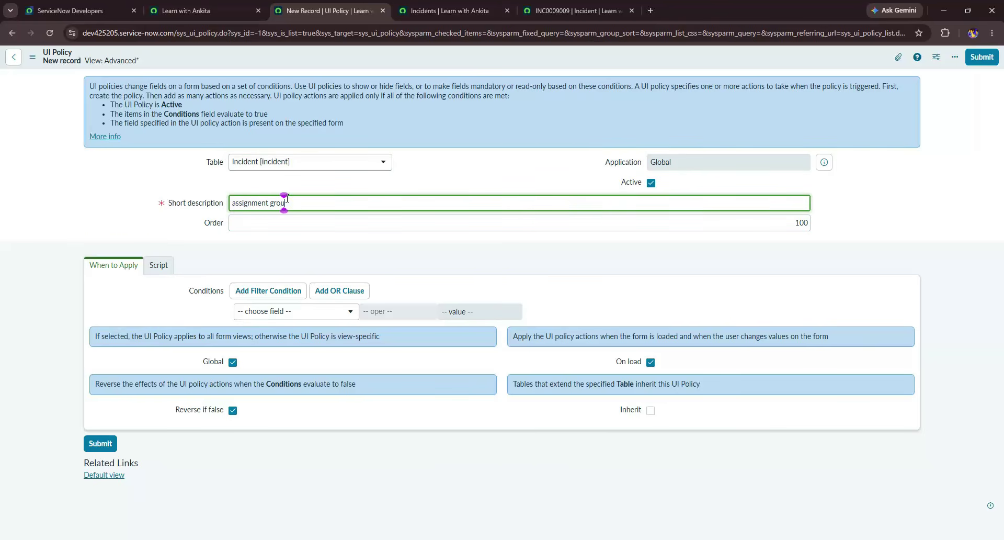
text(p mandatory for network )
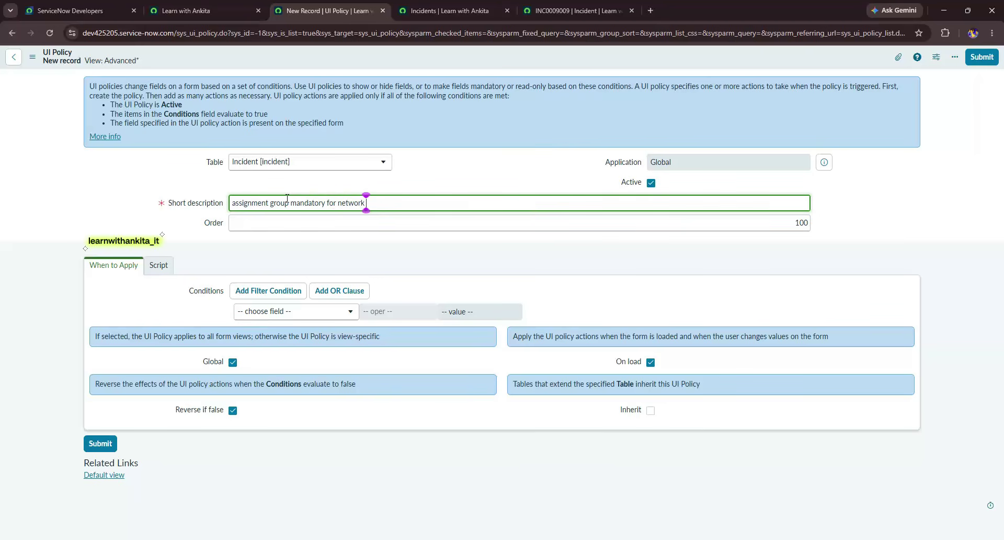
text(category)
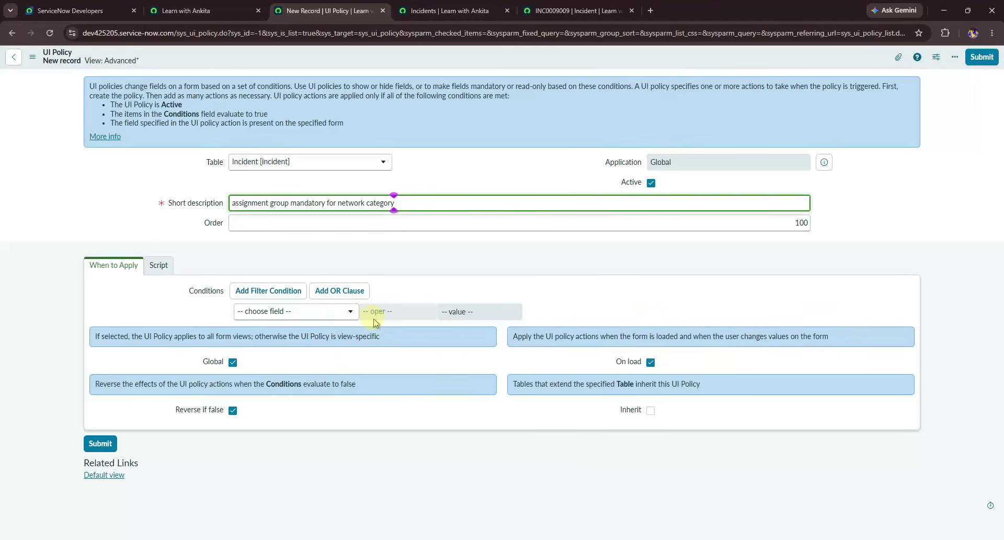
Step: Set the UI policy's condition to Category is Network and save the record, keeping its form open
click(350, 312)
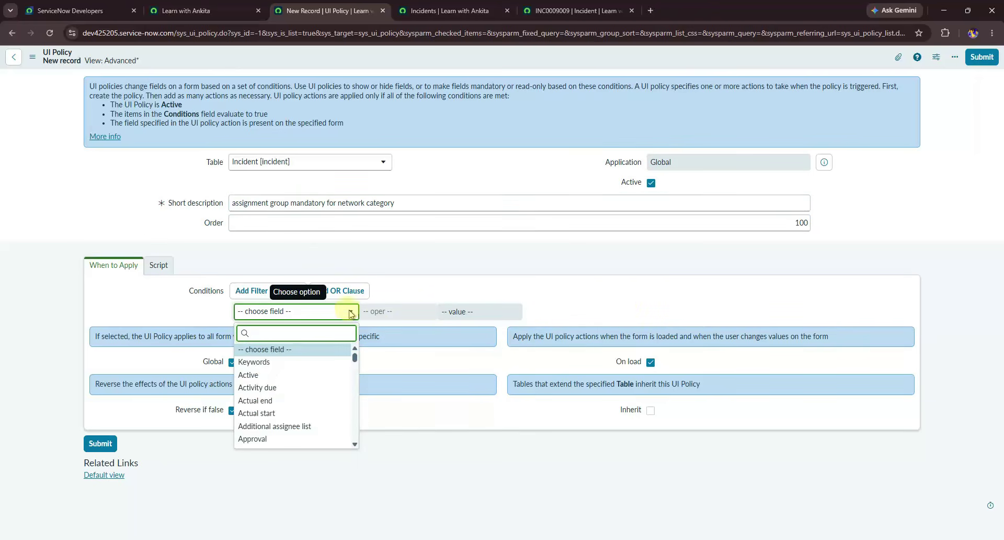
text(cat)
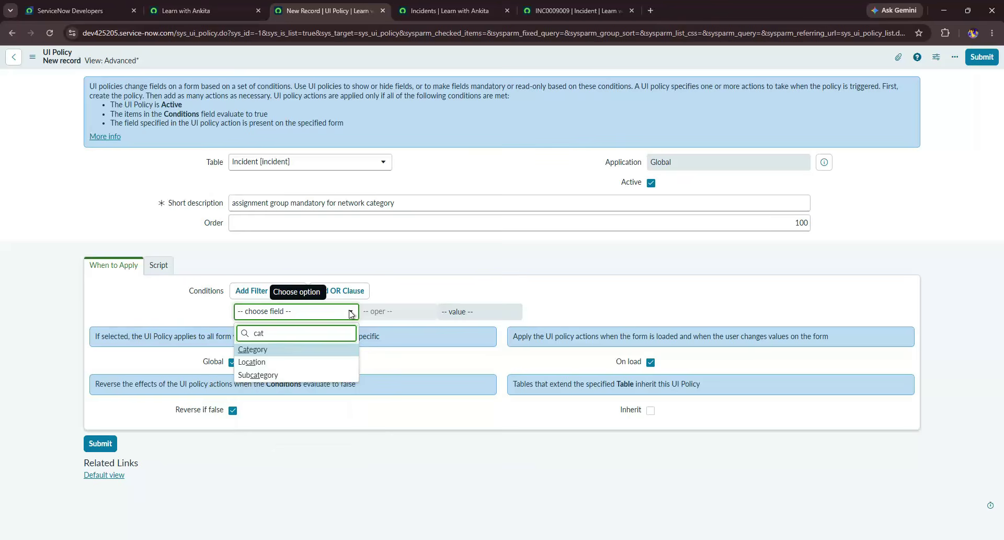
click(281, 350)
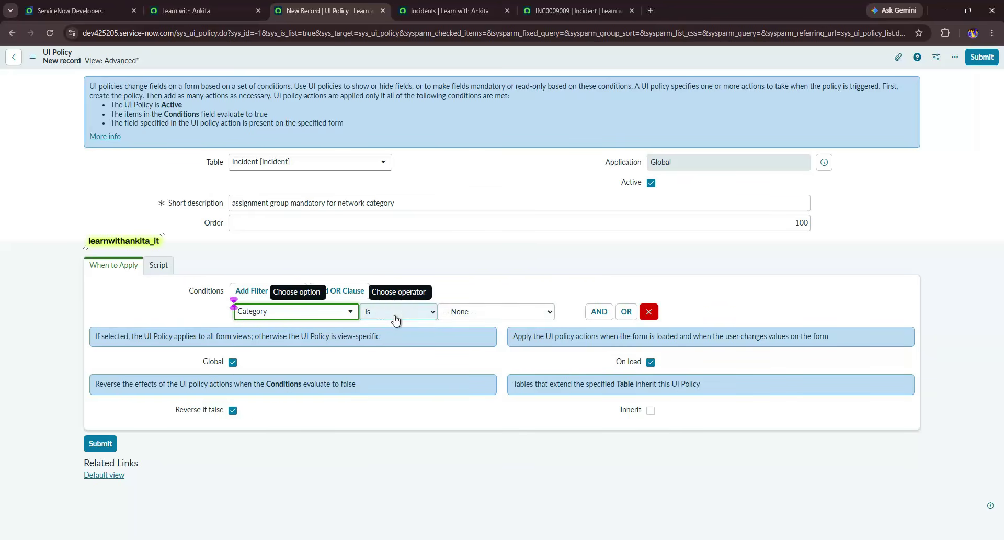
click(470, 313)
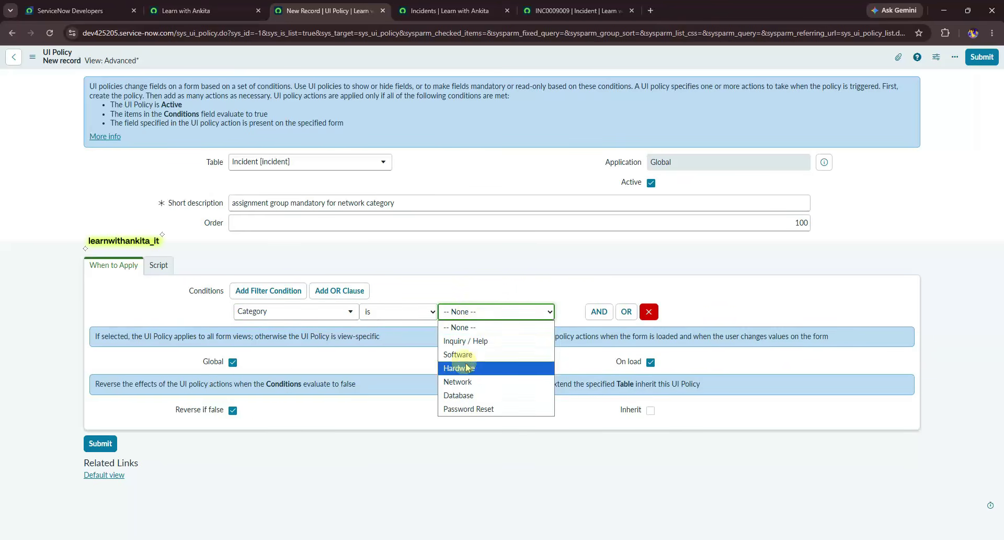
click(464, 382)
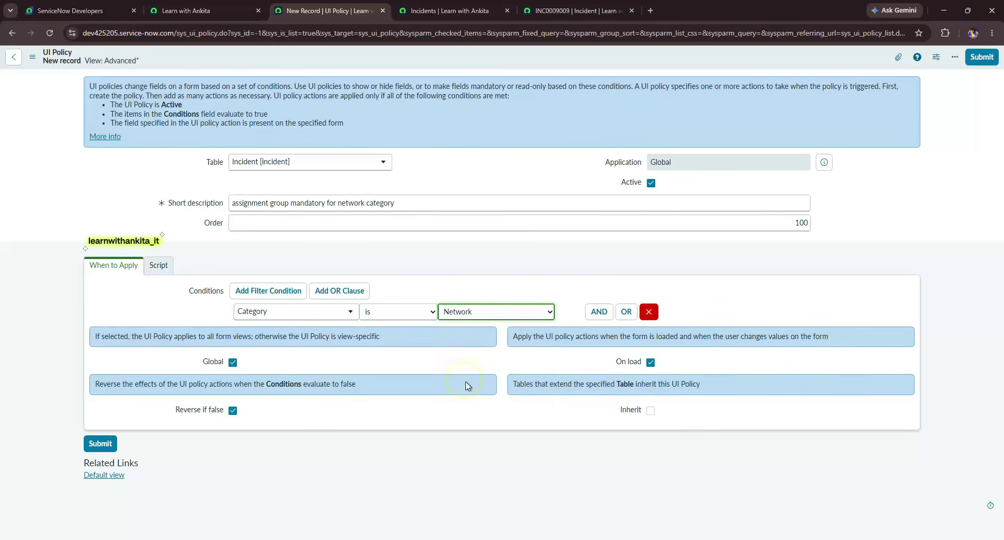
click(33, 56)
click(56, 66)
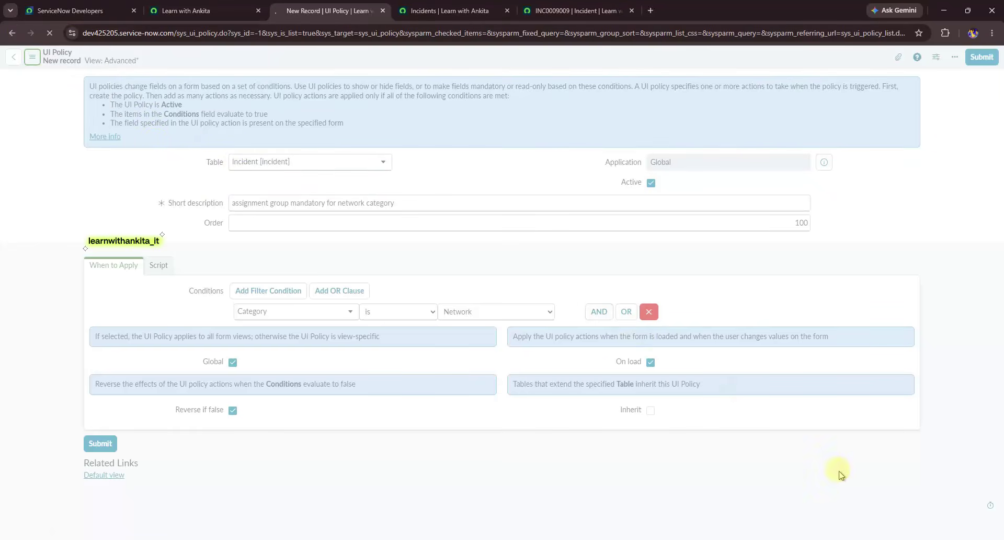
click(806, 535)
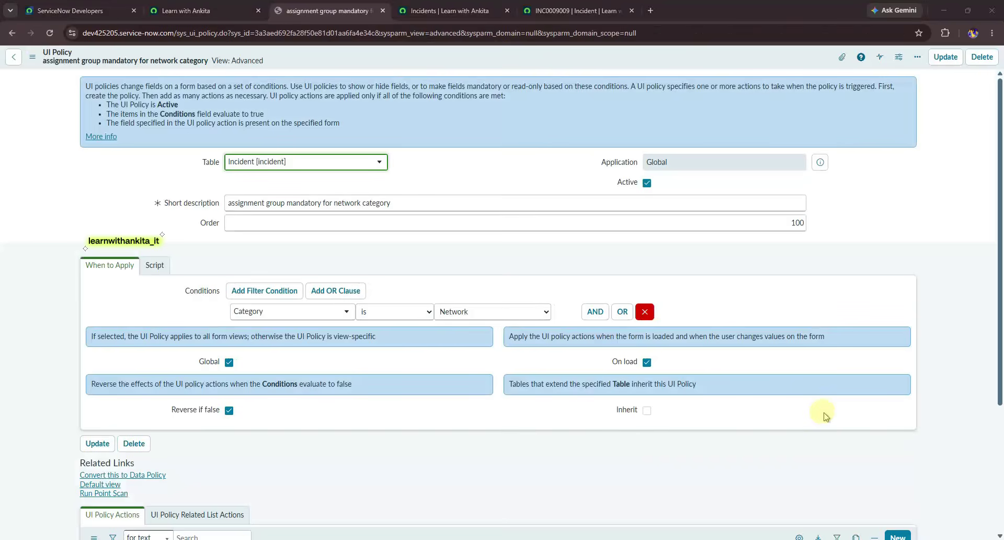
Step: Add a UI policy action that sets Mandatory to True for the Assignment group field, save it and return to the policy
scroll(574, 459, down, 4)
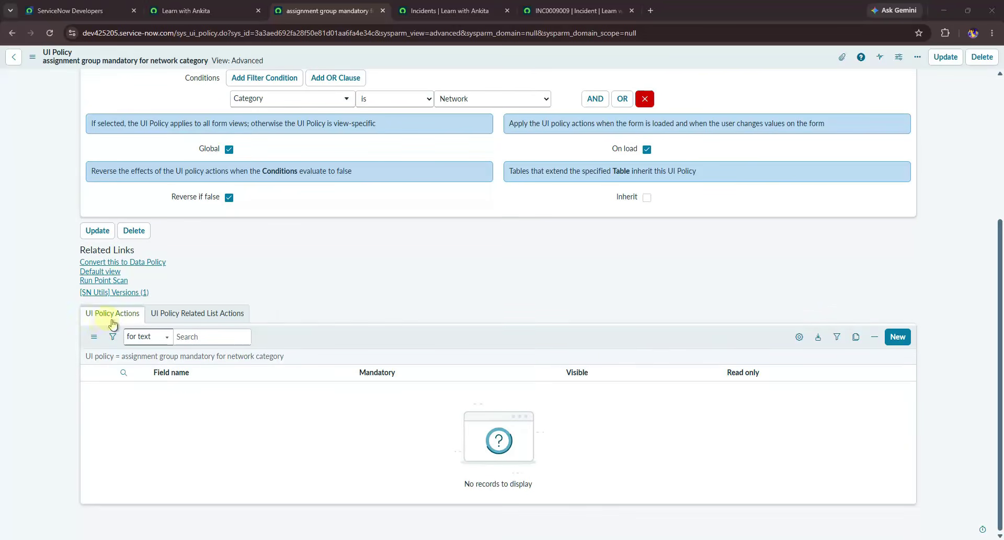
click(893, 337)
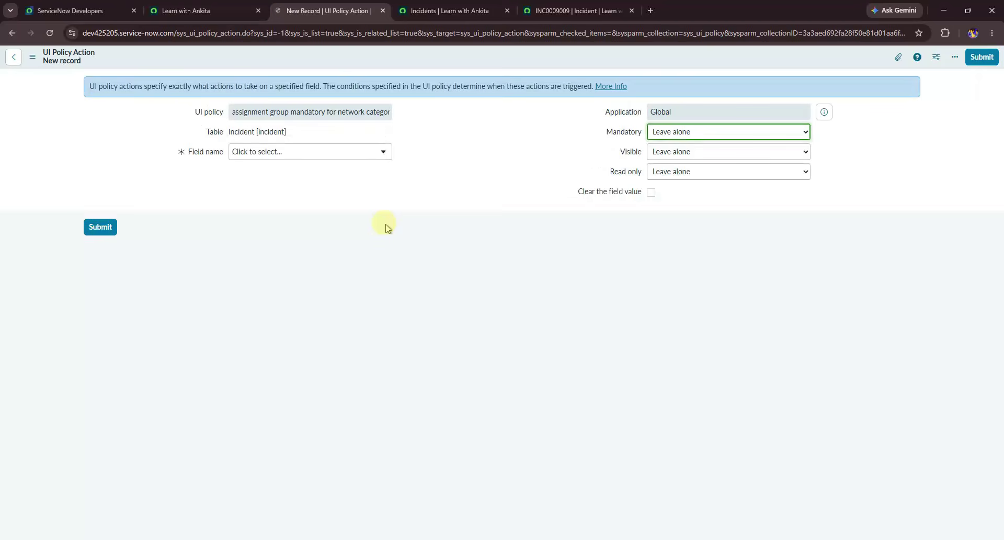
click(367, 154)
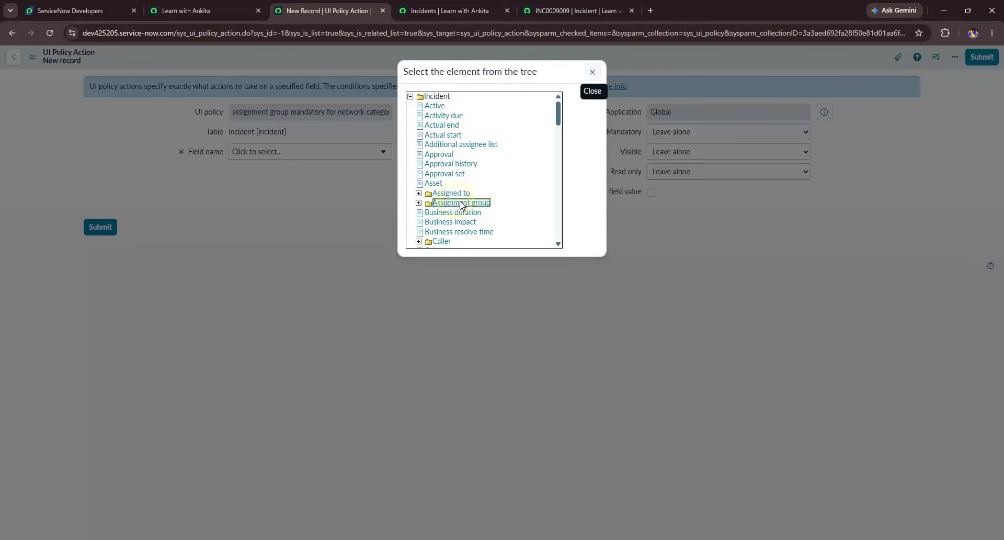
click(444, 200)
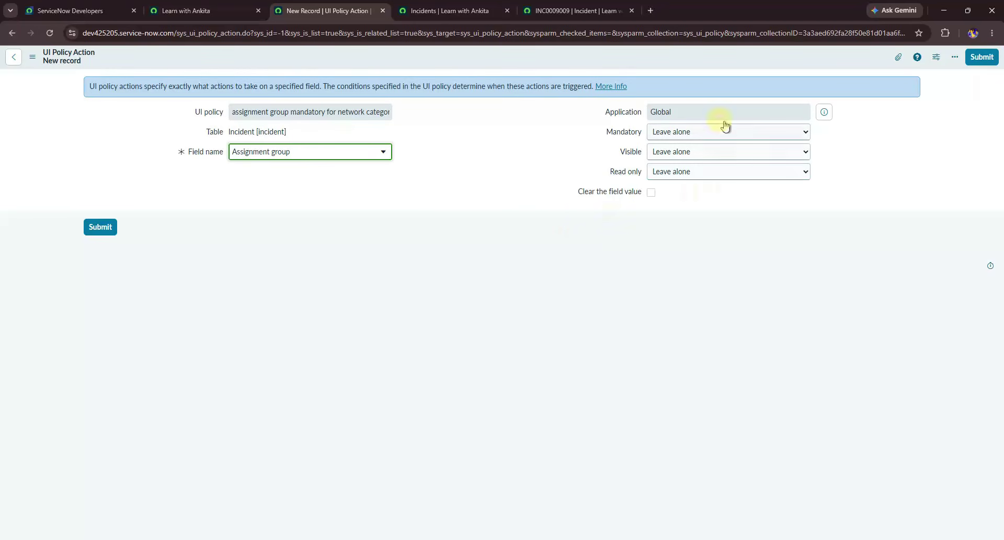
click(691, 137)
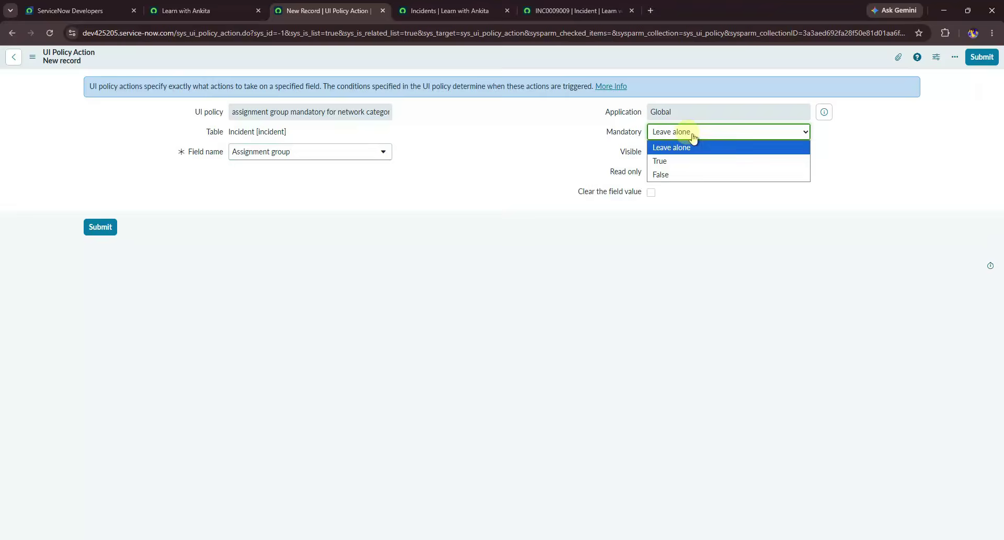
click(667, 159)
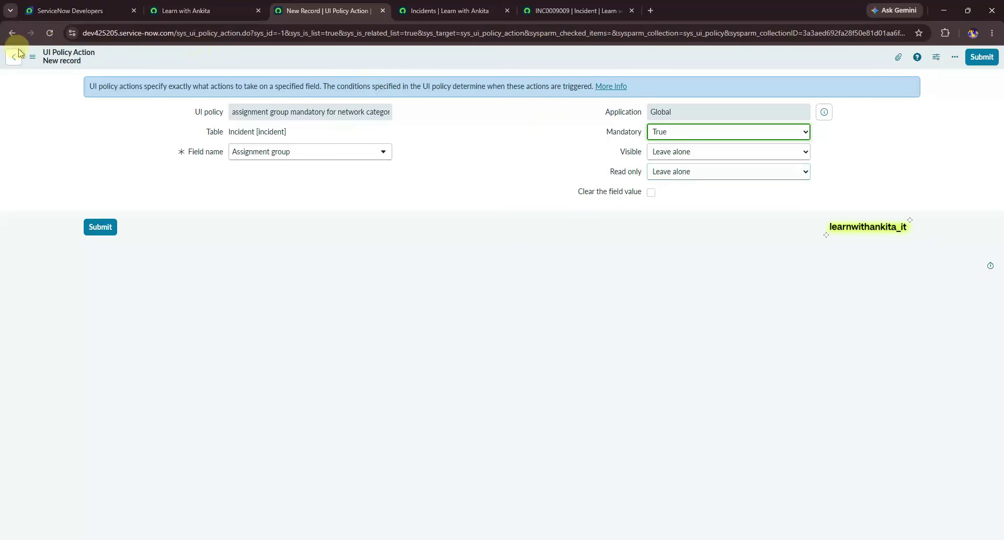
click(32, 56)
click(55, 65)
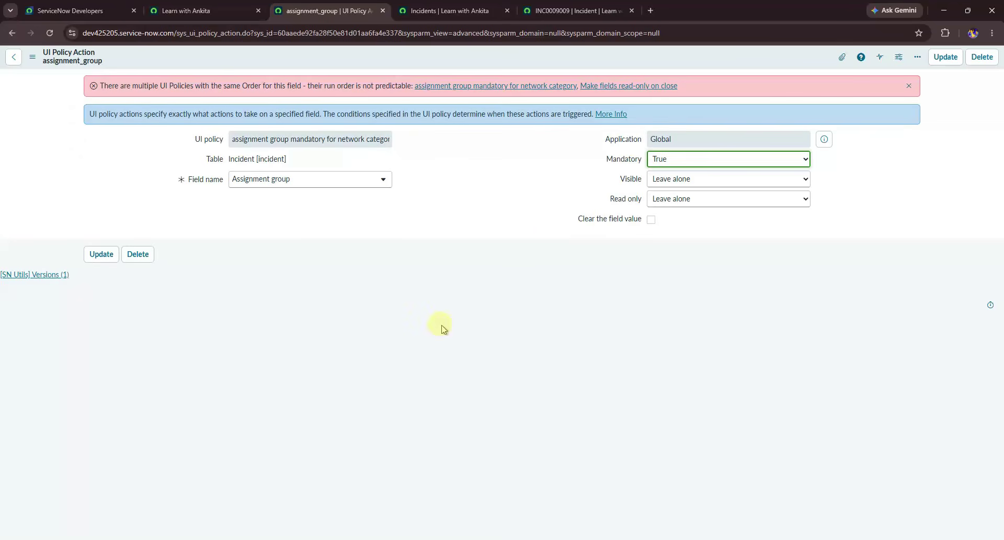
click(946, 57)
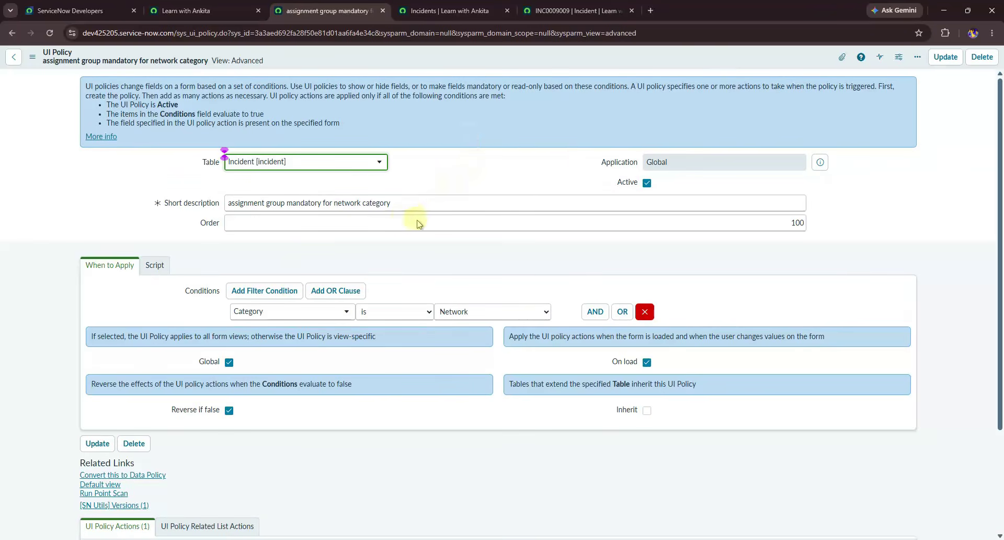
Step: Reload the shared-folder incident form without its unsaved changes and set Category to Network to test the Assignment group field
click(544, 11)
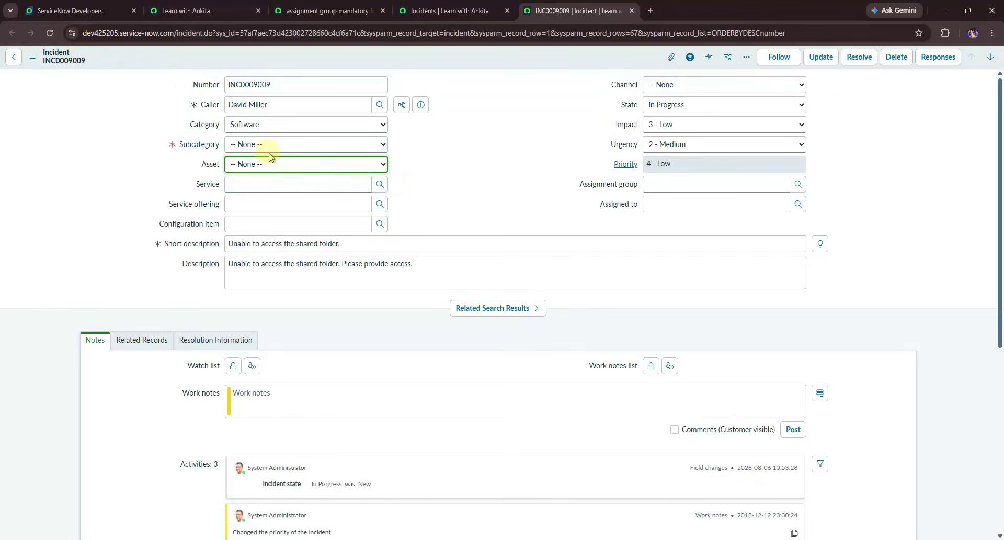
click(50, 33)
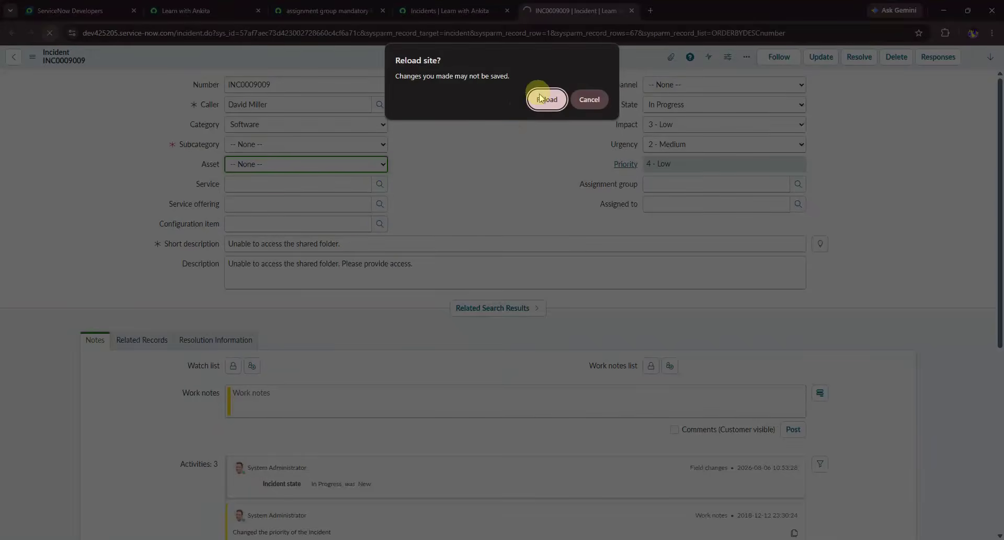
click(547, 99)
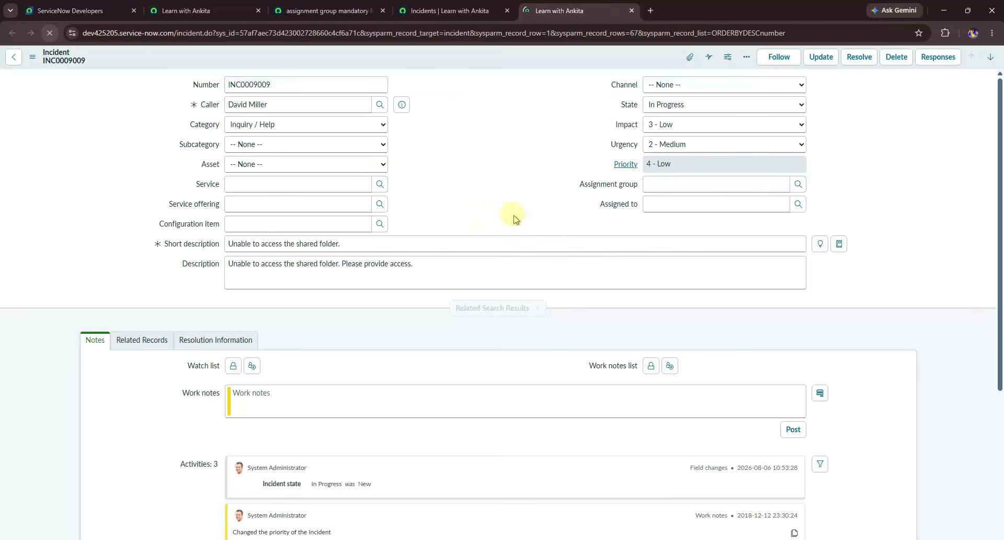
click(291, 128)
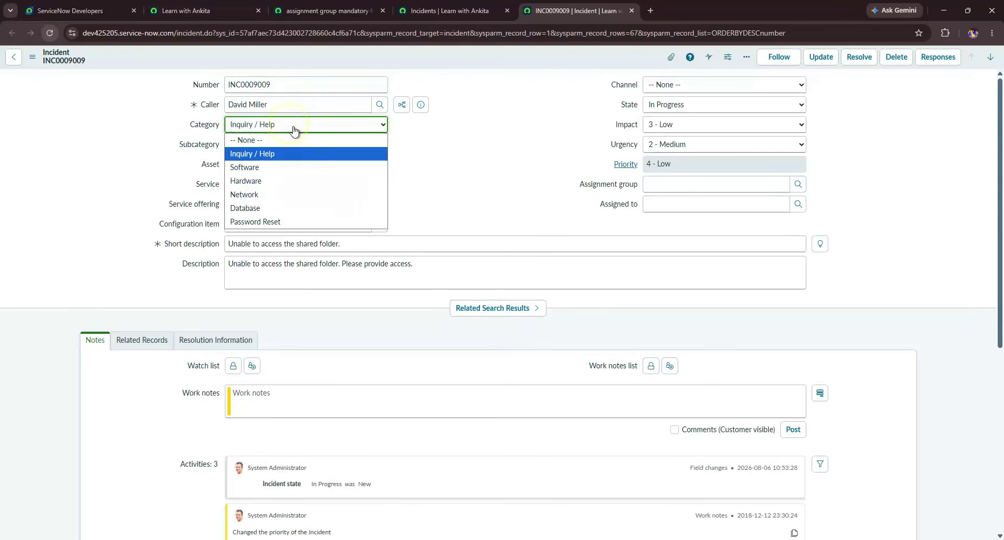
click(268, 194)
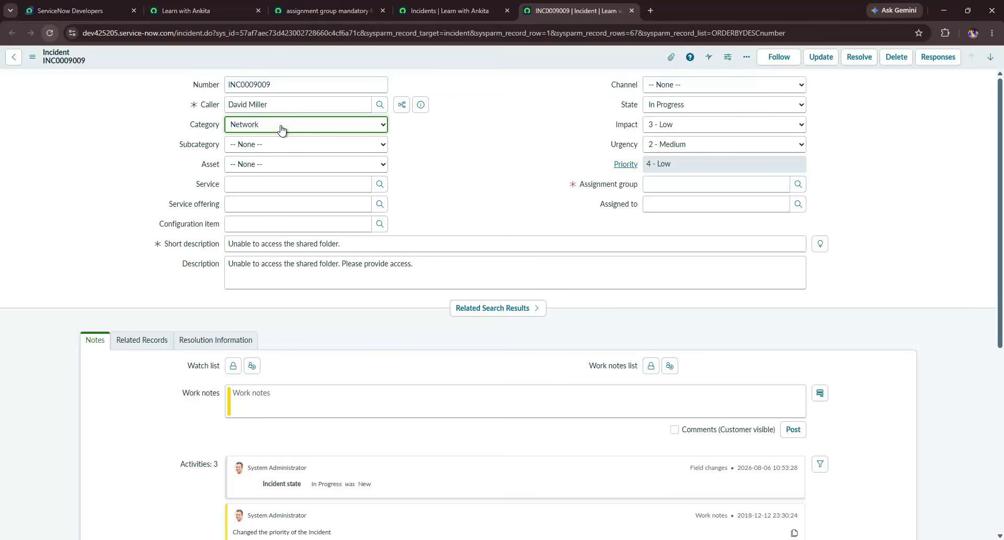
click(590, 186)
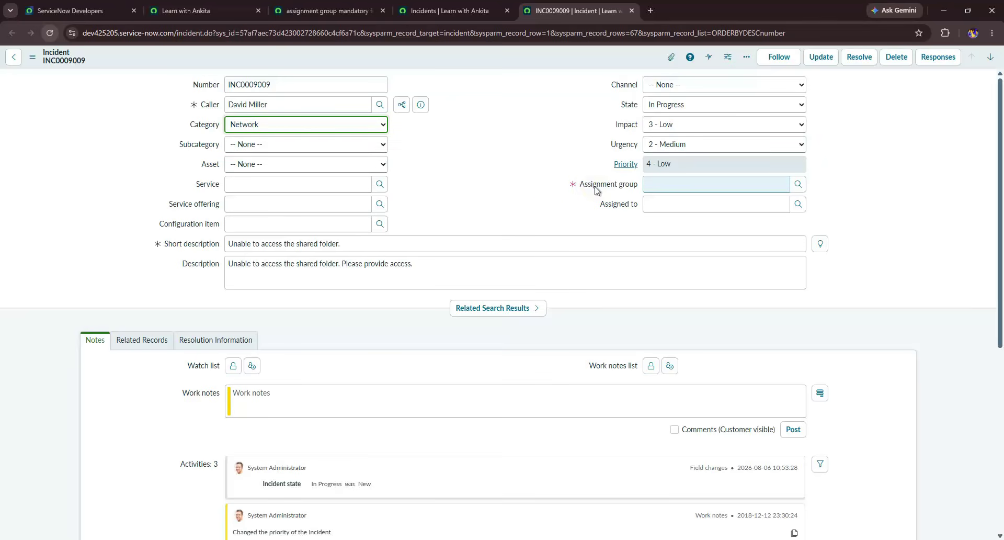
click(580, 188)
Step: Set the incident's category back to Inquiry / Help and check the Assignment group field
click(366, 126)
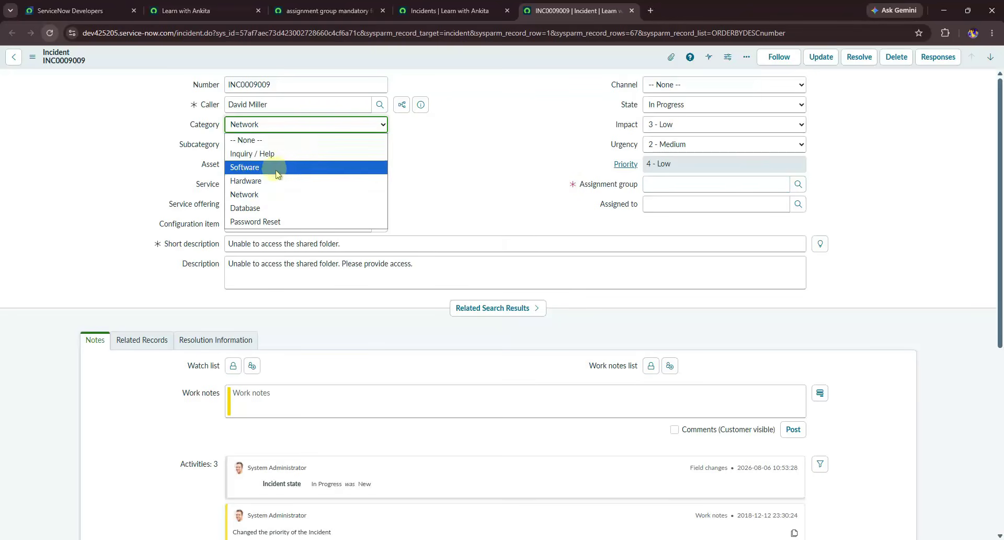
click(261, 154)
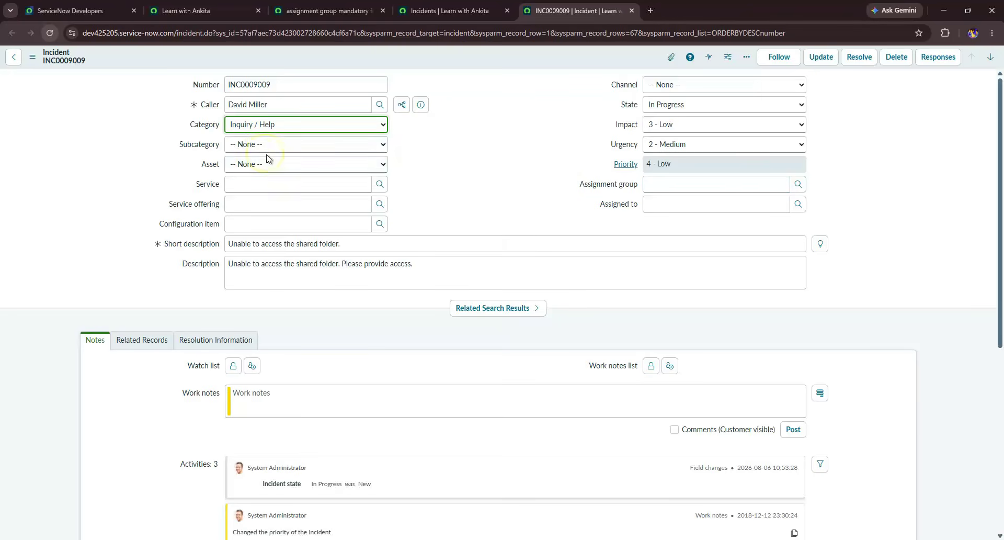
click(583, 191)
Step: Deactivate the UI policy that makes the assignment group mandatory and save it
click(343, 10)
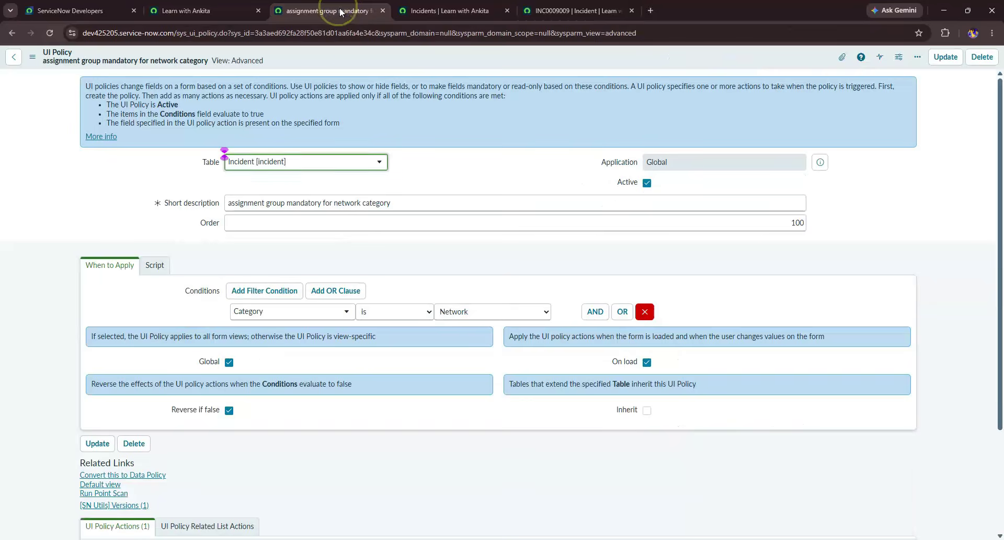
click(647, 183)
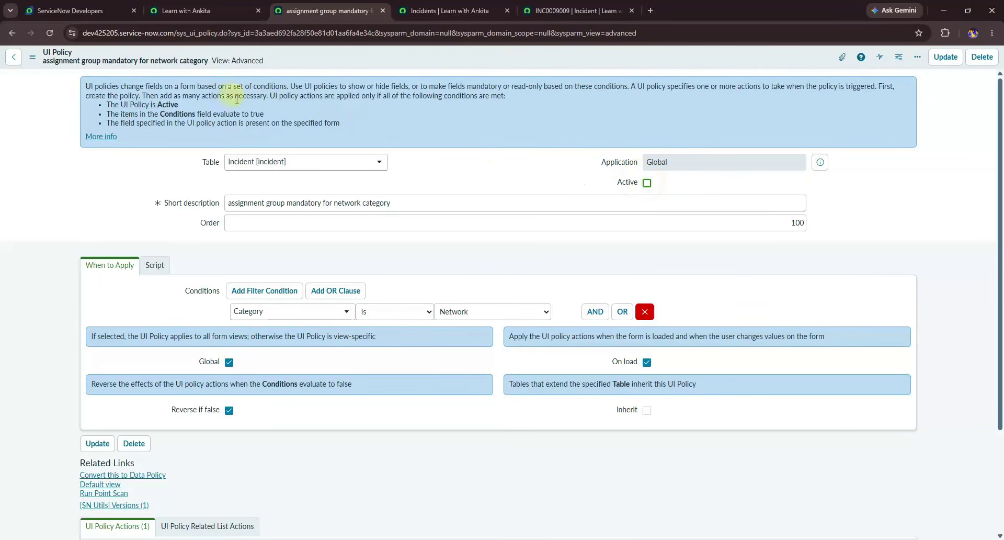
click(32, 56)
click(42, 66)
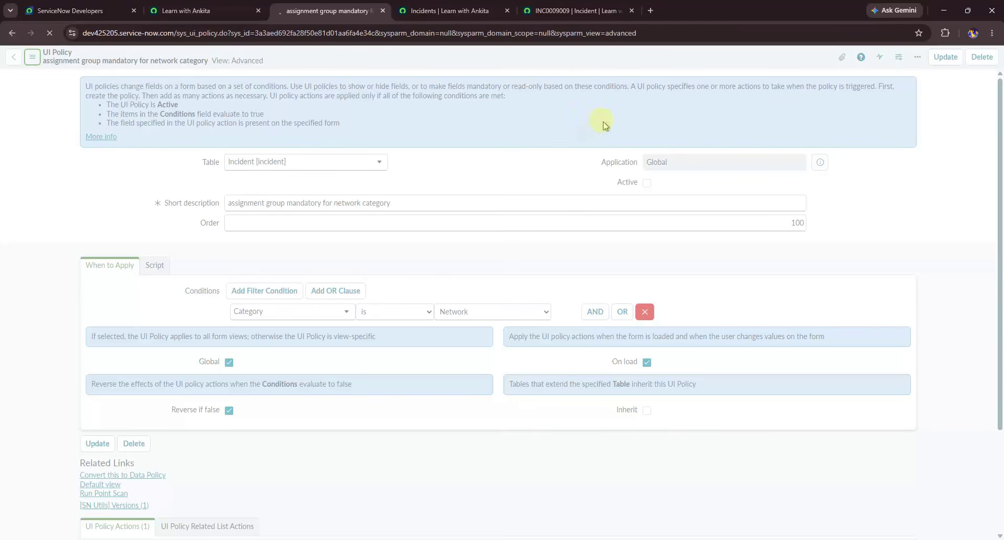
Step: Check the available Channel choices on the shared-folder incident form
click(544, 12)
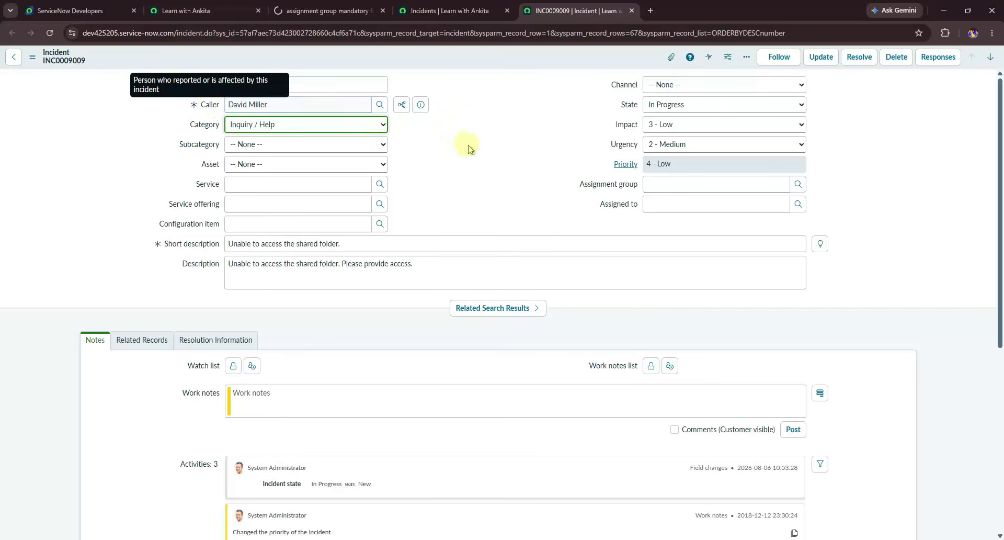
click(660, 89)
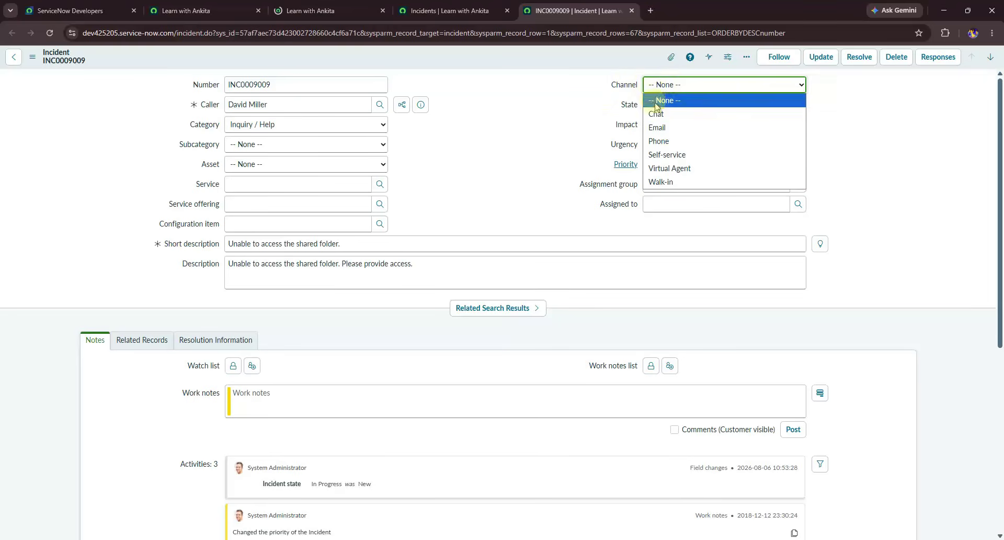
click(567, 127)
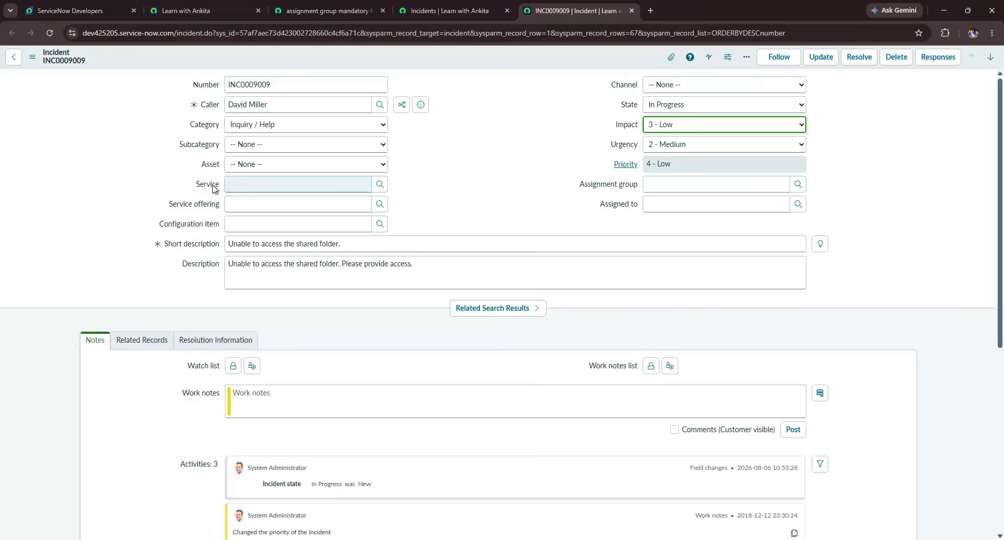
Step: Review the deactivated network-category UI policy's conditions and actions, and update the record
click(325, 9)
scroll(361, 216, down, 4)
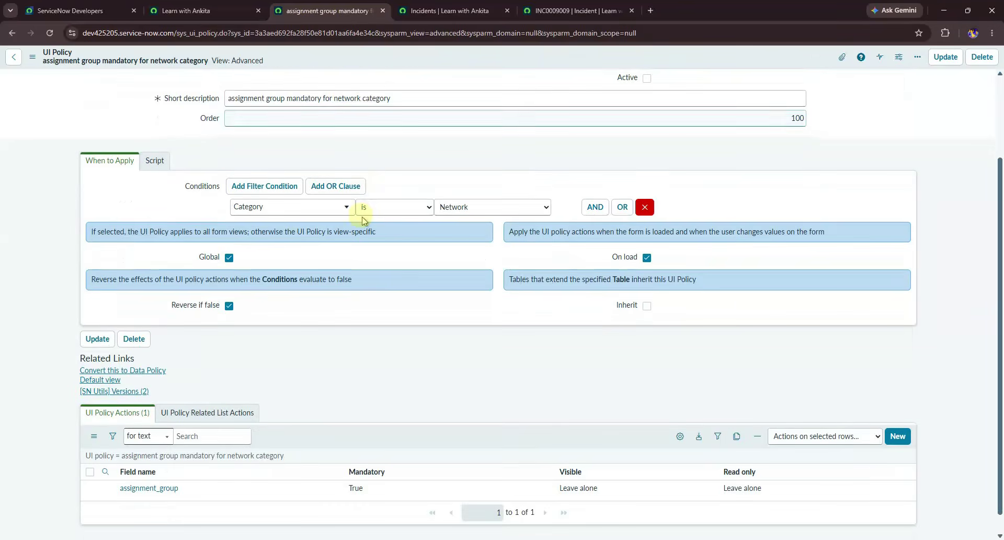
scroll(381, 246, up, 3)
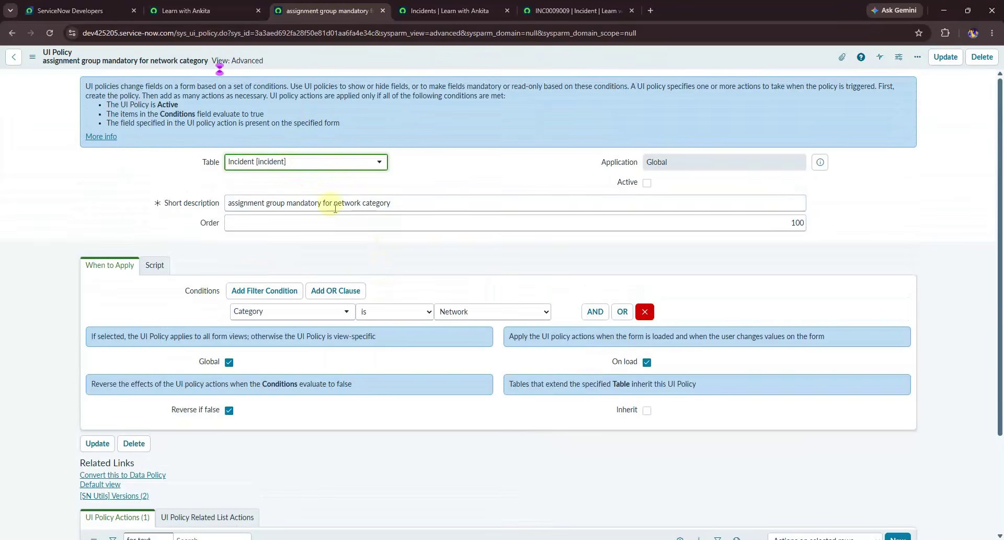
click(938, 60)
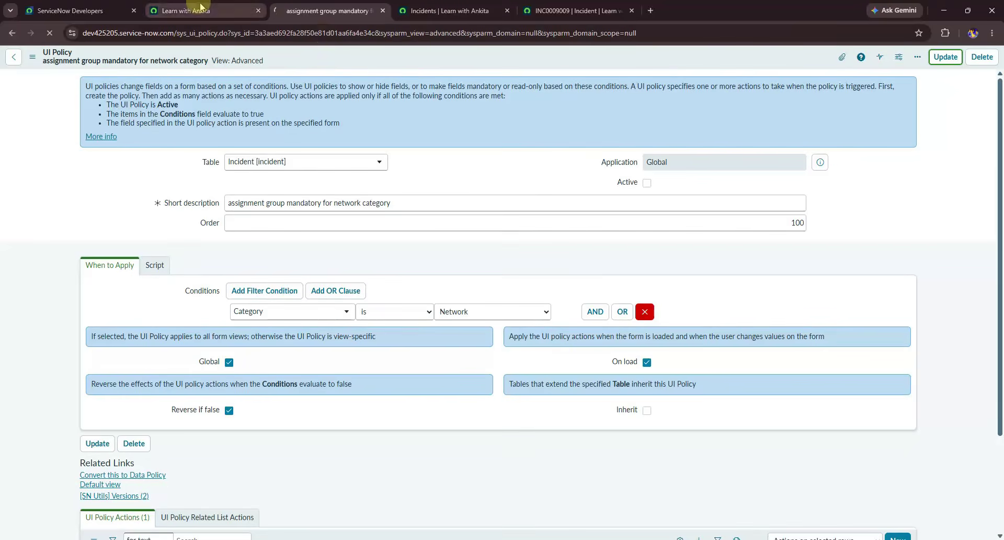
Step: Open the System UI - UI Policies list in its own browser tab and close the duplicate UI Policies tab
click(200, 10)
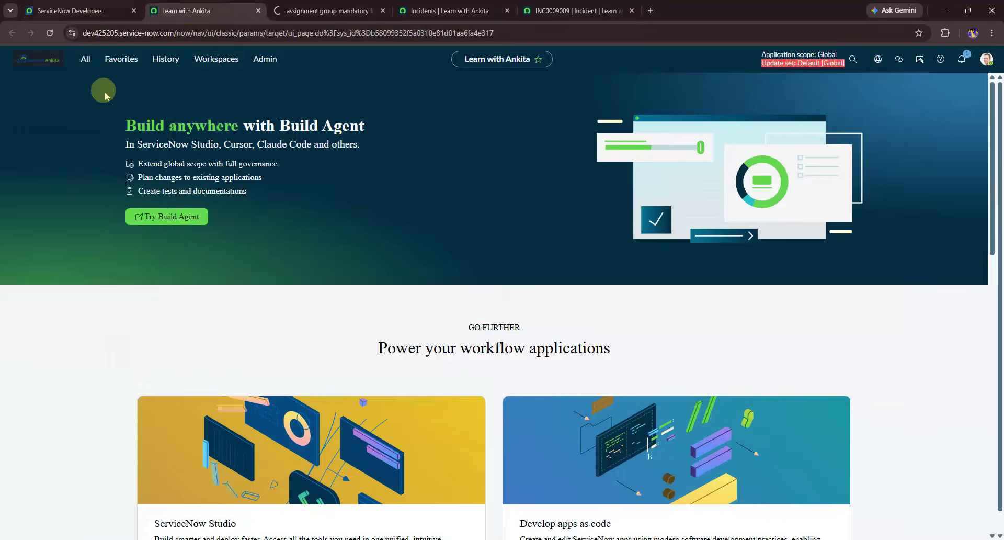
click(85, 61)
ctrl+click(63, 130)
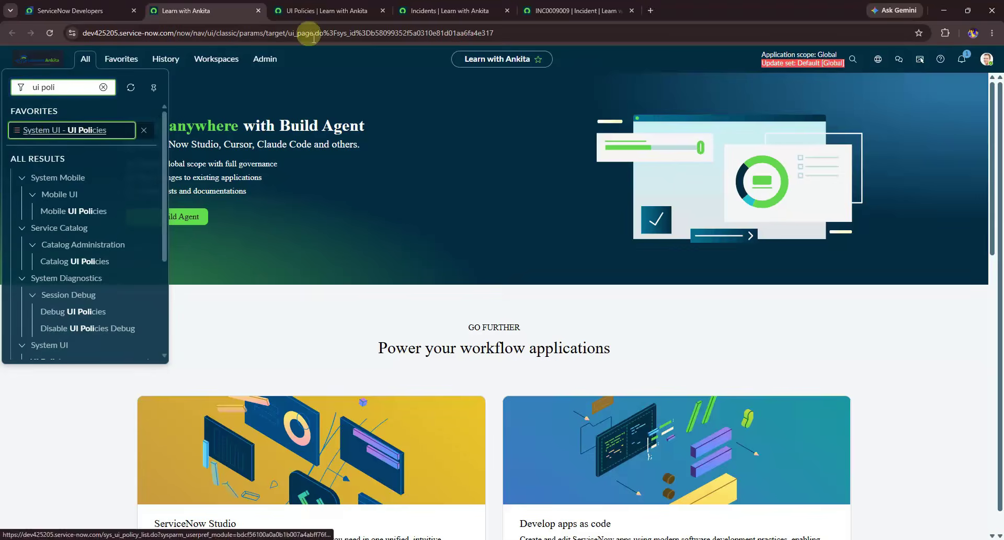
click(314, 11)
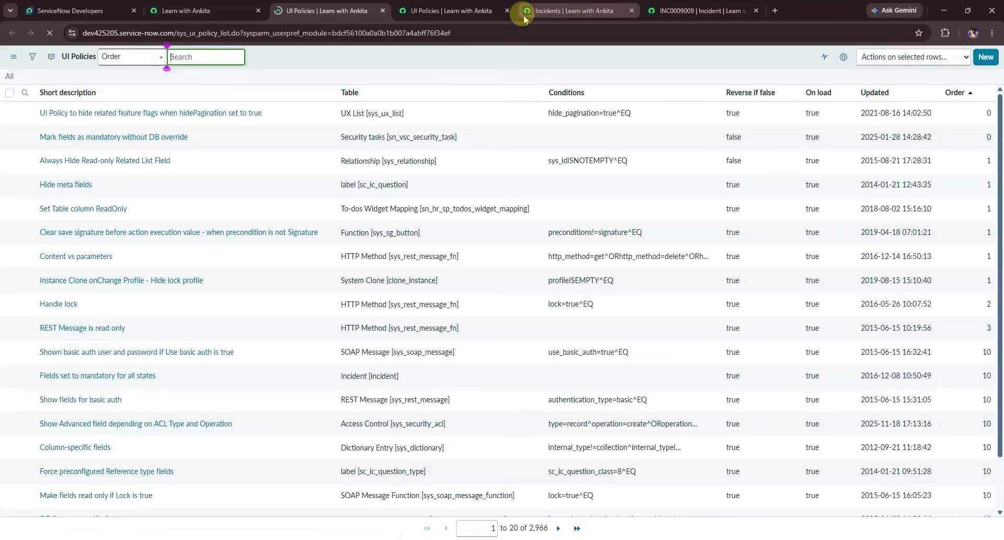
click(507, 11)
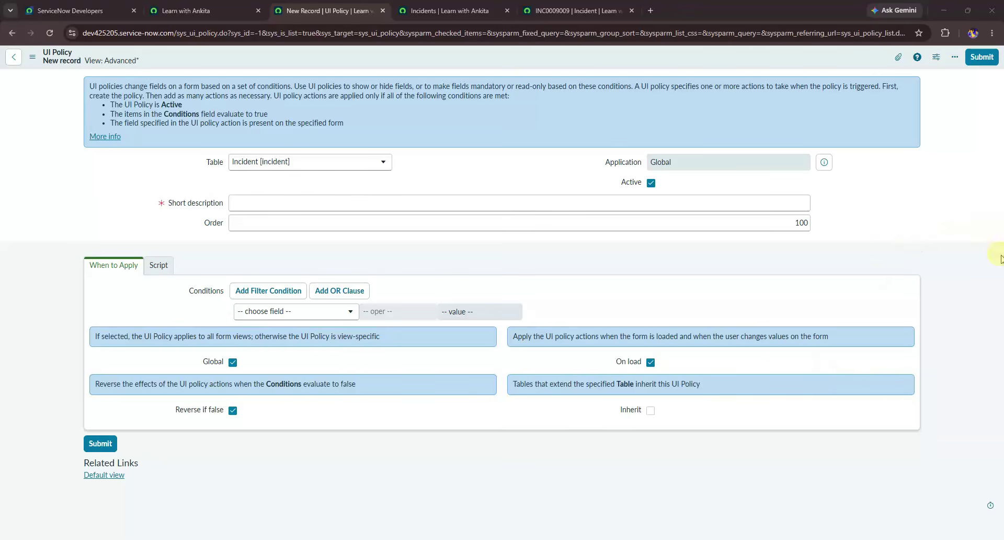
Step: Give the new Incident UI policy the short description "service mandatory for channel phone"
click(999, 184)
click(1000, 185)
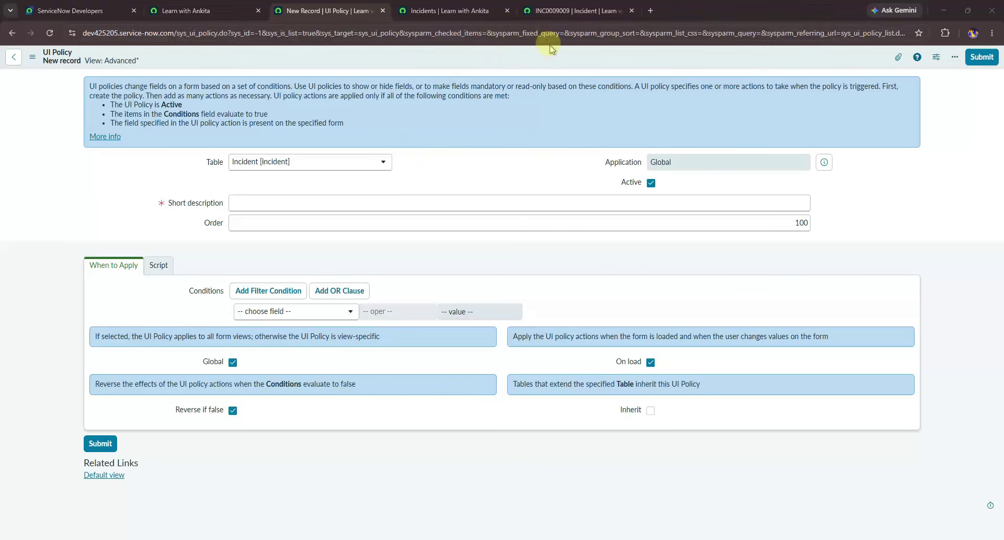
click(283, 212)
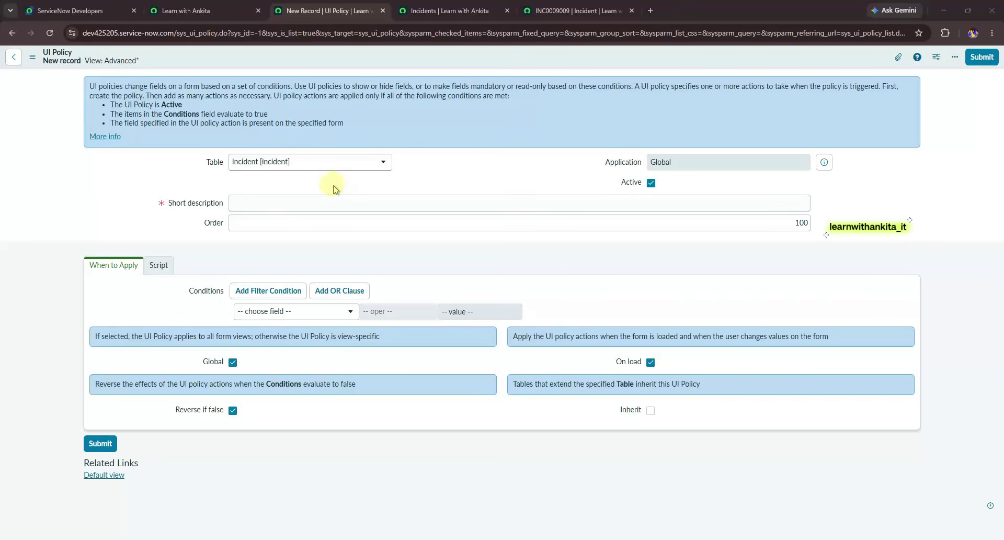
click(305, 196)
click(292, 200)
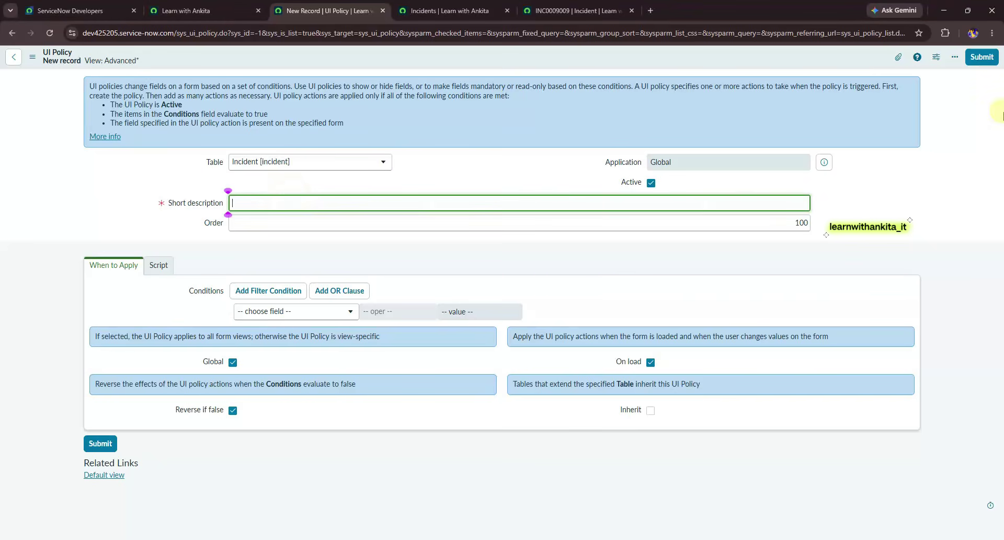
text(service mandatory)
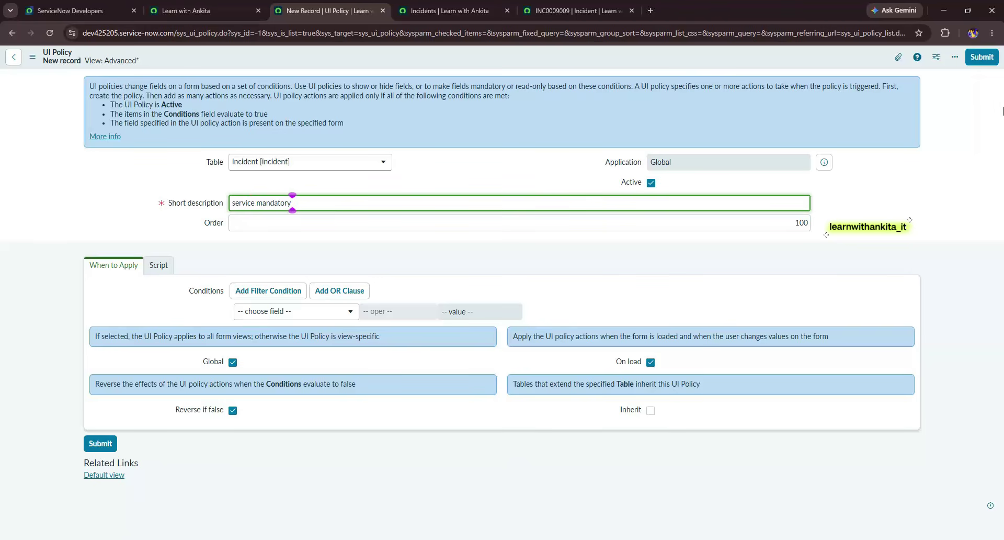
text( for c)
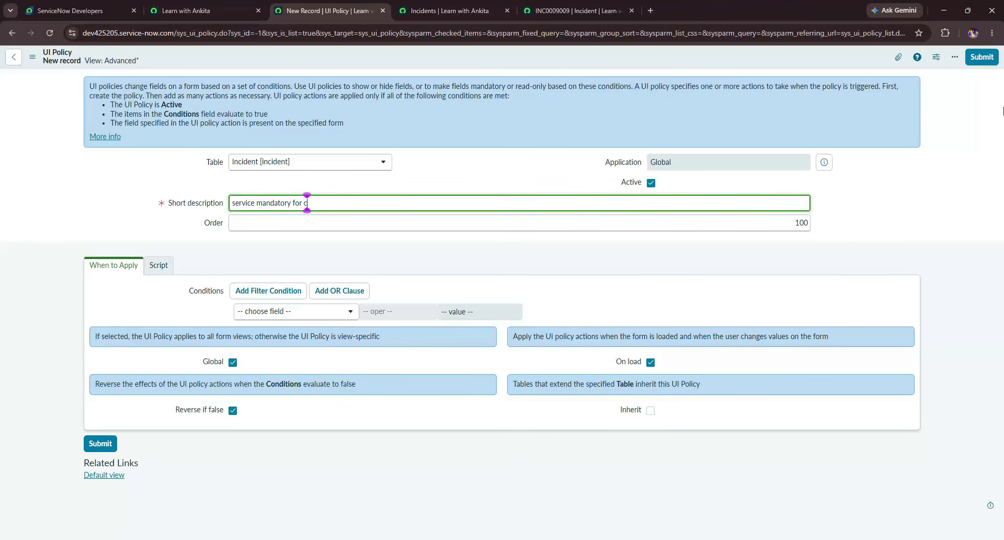
text(hannel phone)
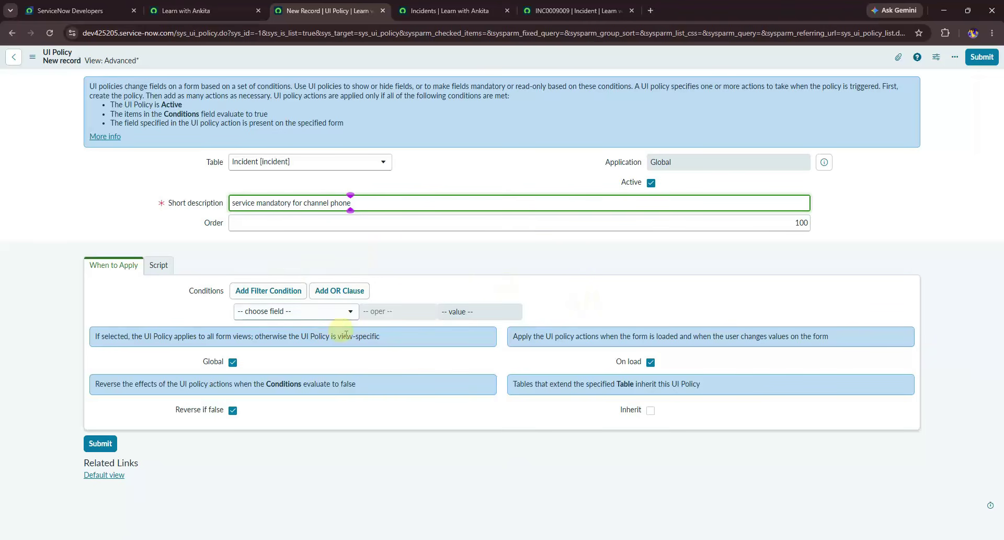
Step: Set the UI policy's condition to Channel is Phone and save the record
click(349, 312)
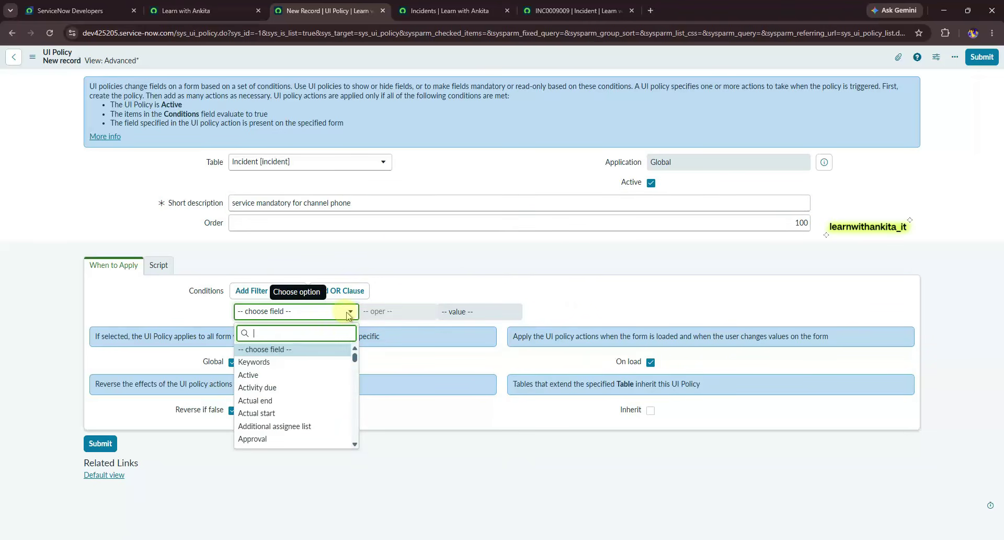
text(ch)
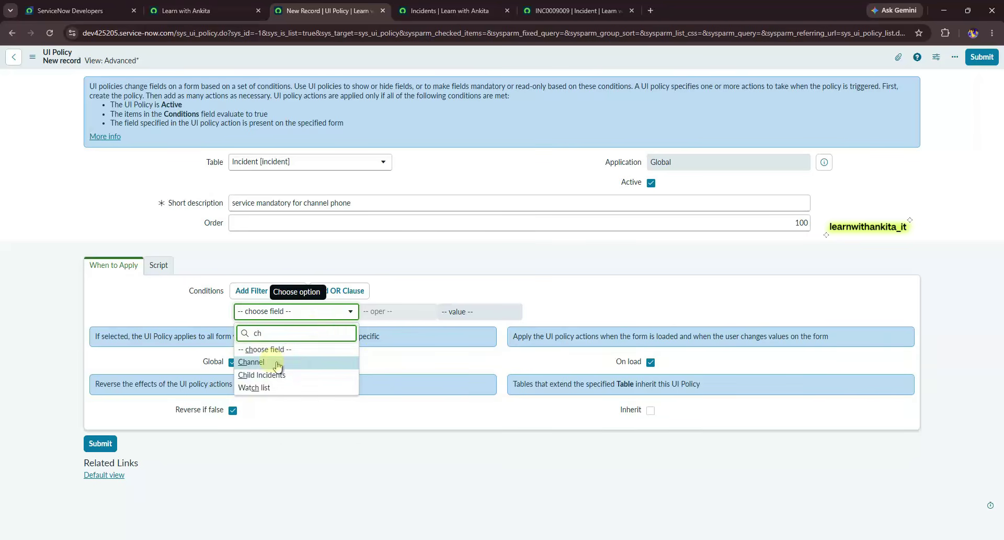
click(277, 362)
click(473, 313)
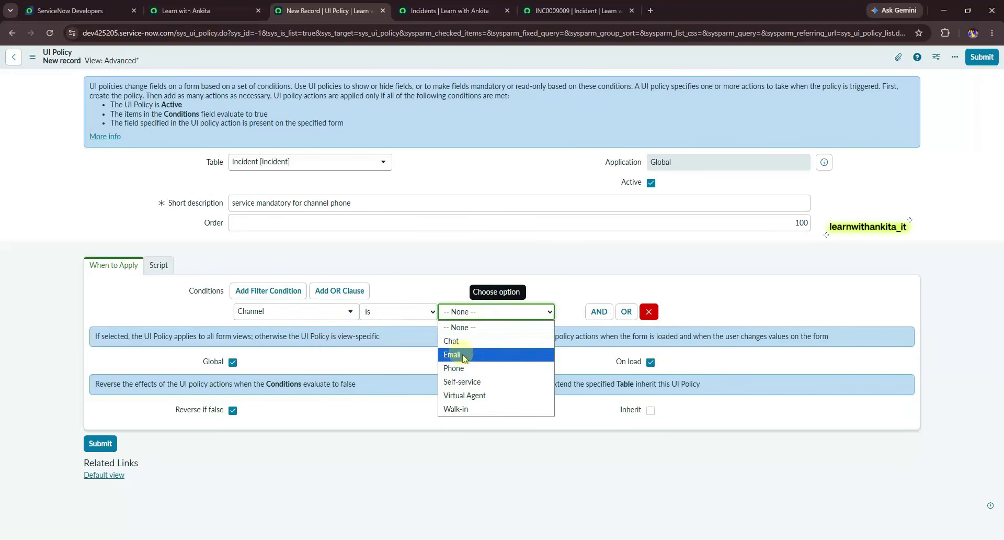
click(454, 367)
click(32, 58)
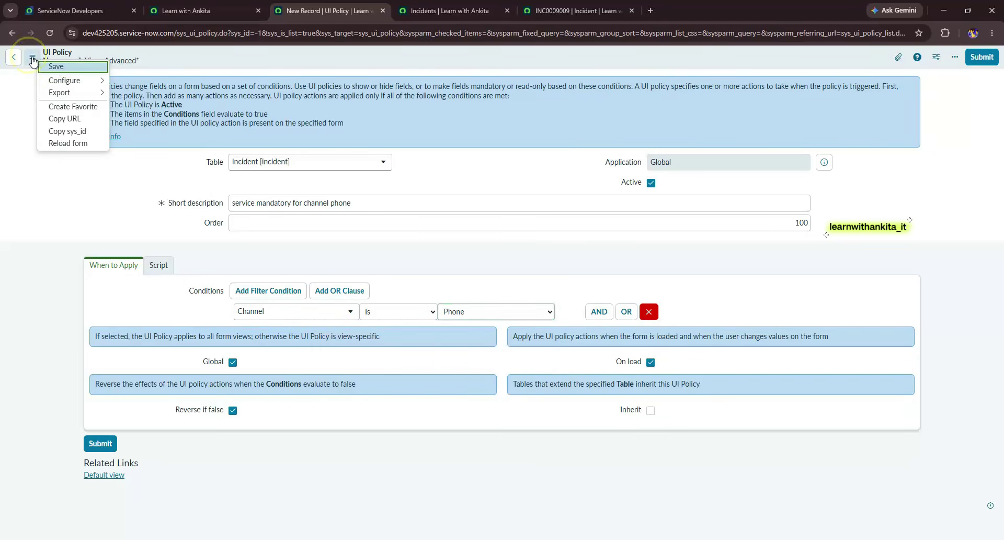
click(55, 66)
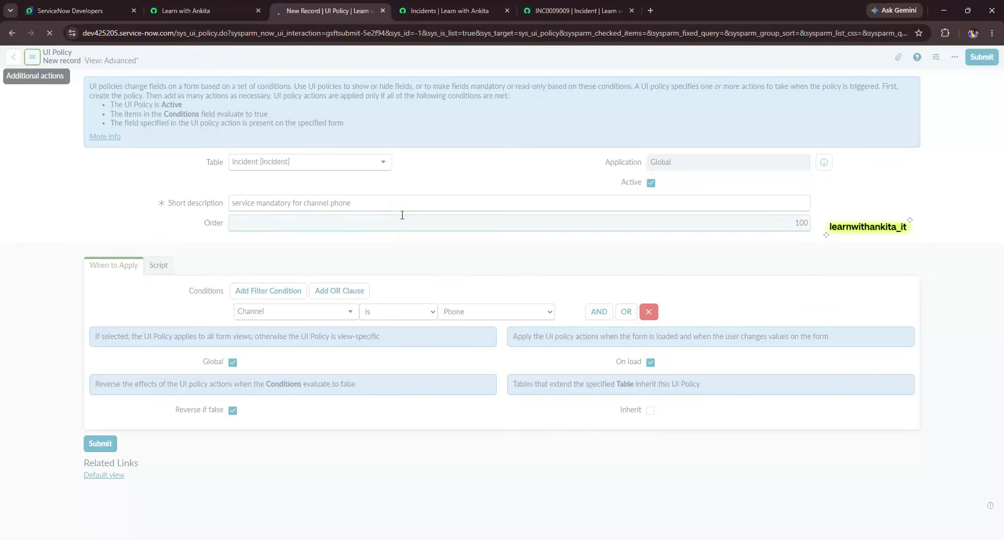
click(593, 313)
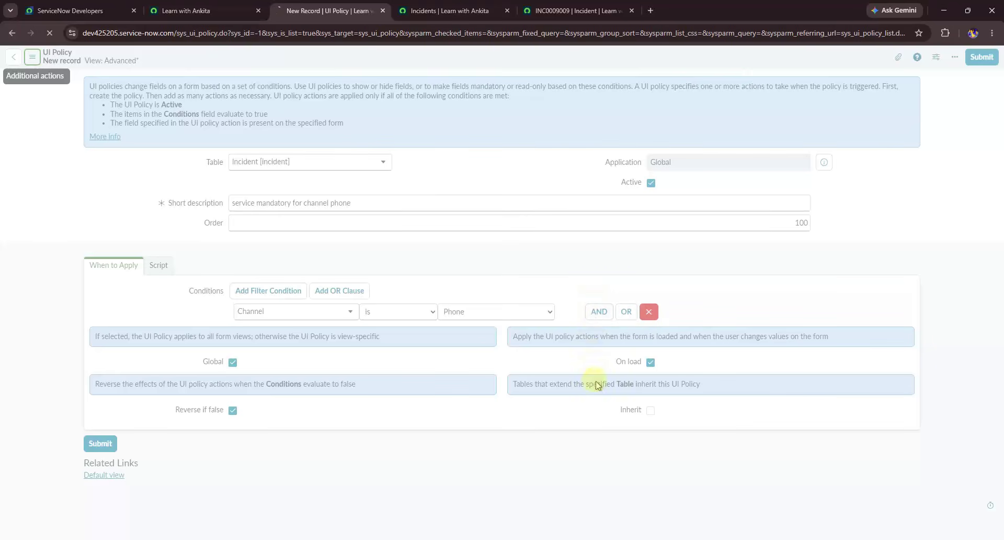
Step: Add a UI policy action that sets Mandatory to True for the Service field and submit it
mouse_move(665, 539)
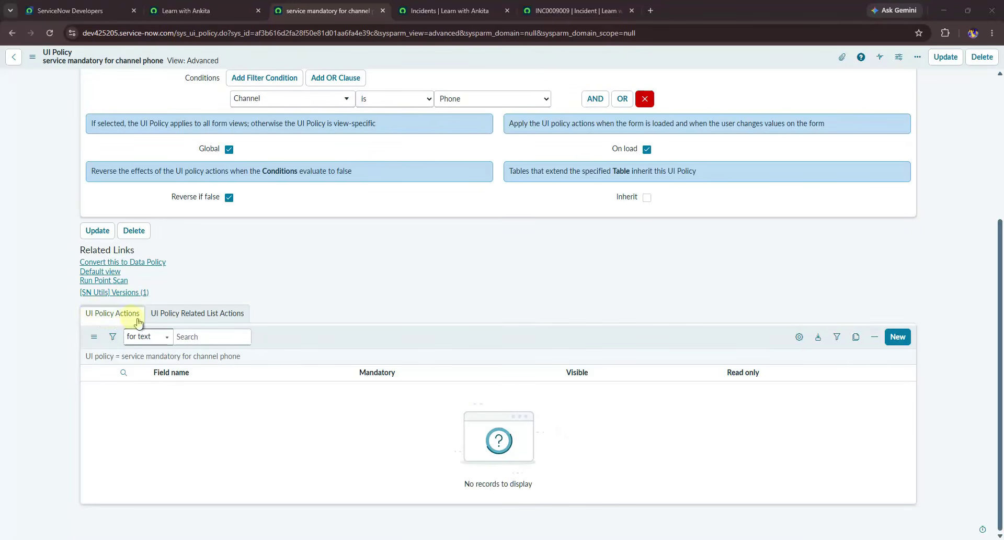
click(898, 338)
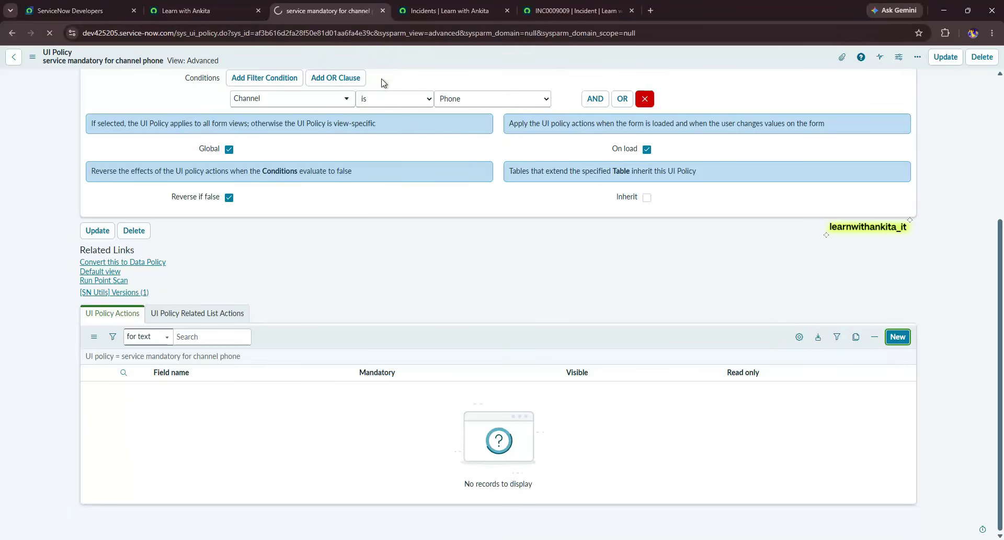
click(422, 152)
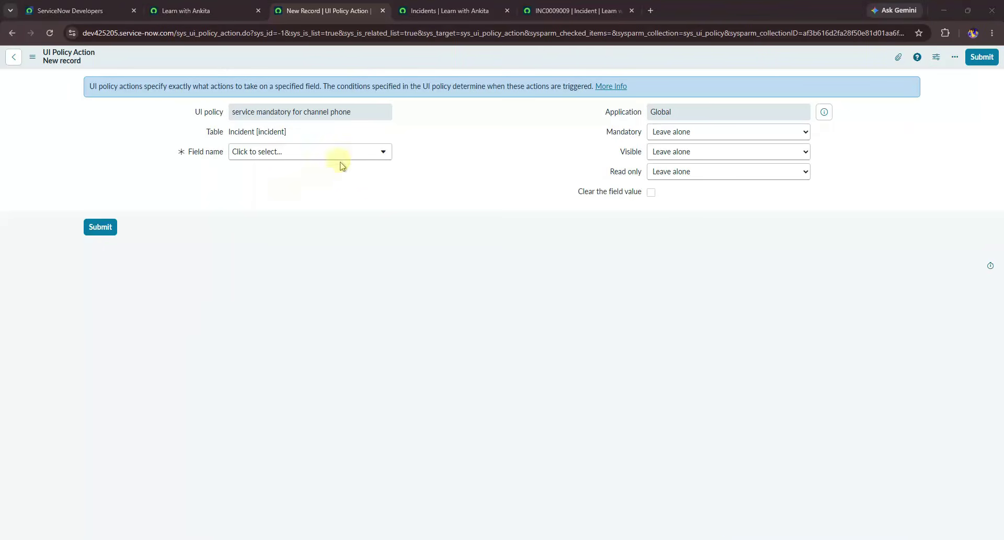
click(352, 155)
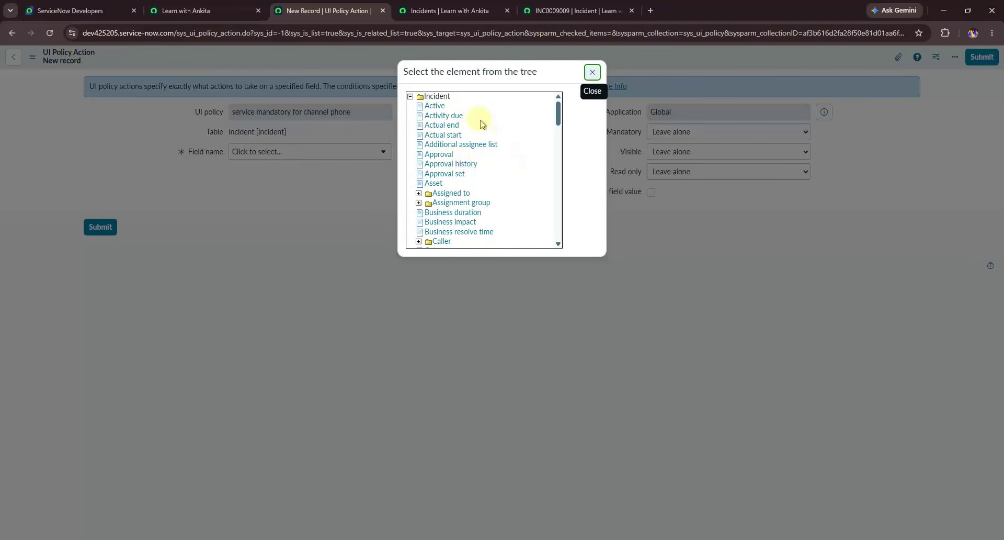
scroll(460, 196, down, 1)
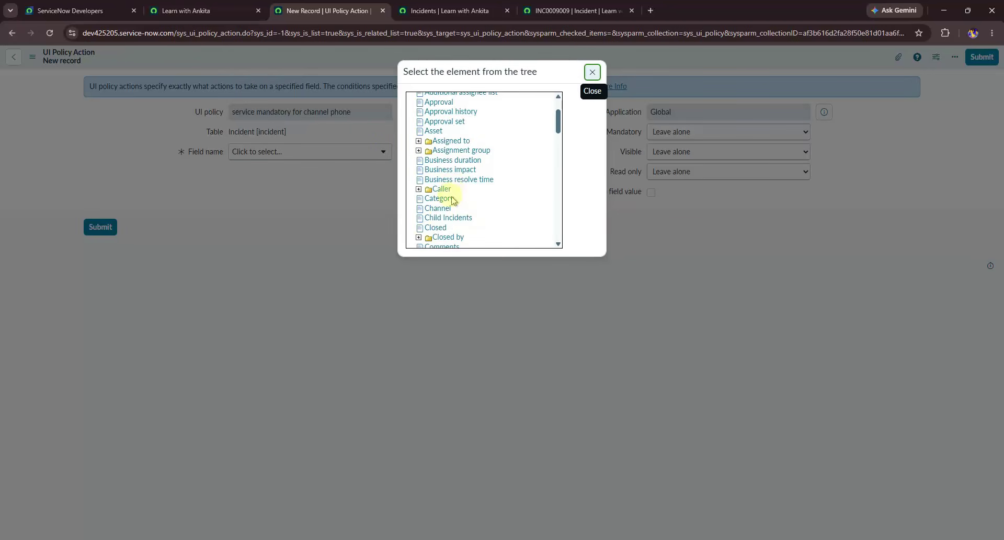
scroll(447, 220, down, 1)
scroll(447, 219, down, 5)
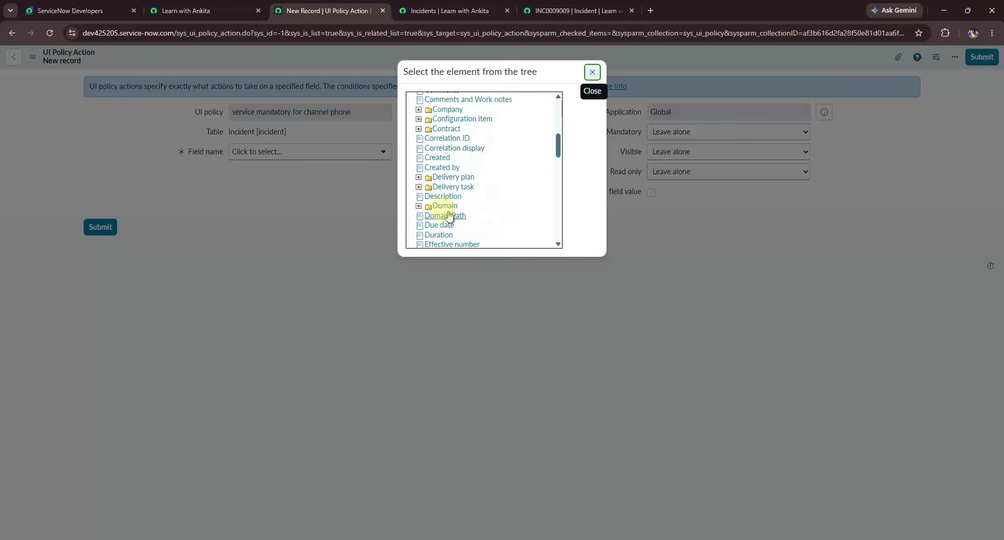
scroll(454, 217, down, 5)
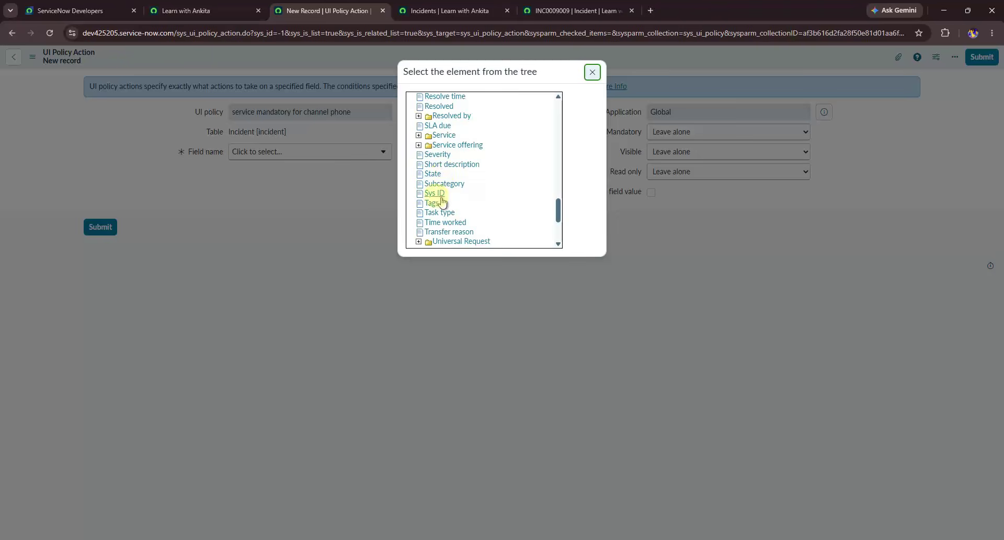
click(443, 136)
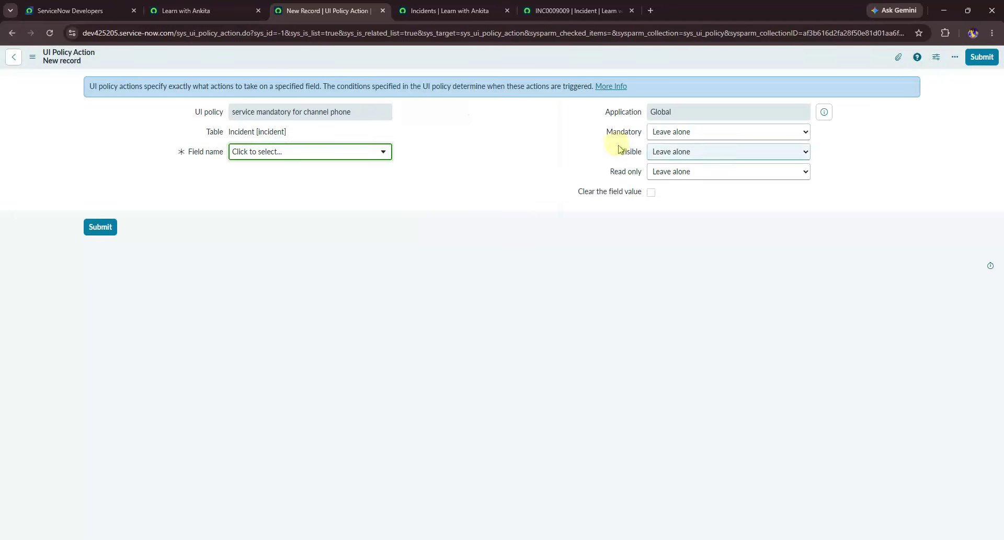
click(660, 131)
click(661, 159)
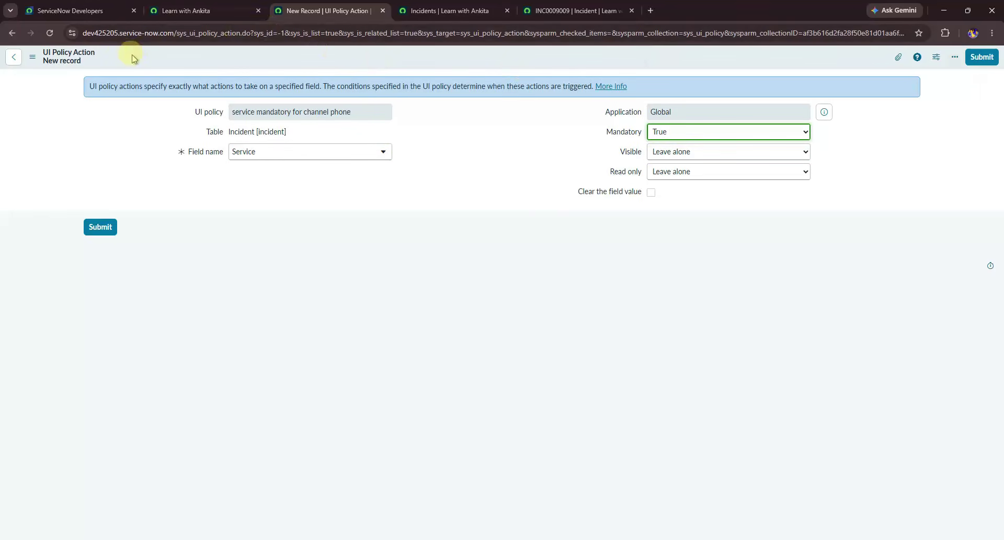
click(983, 57)
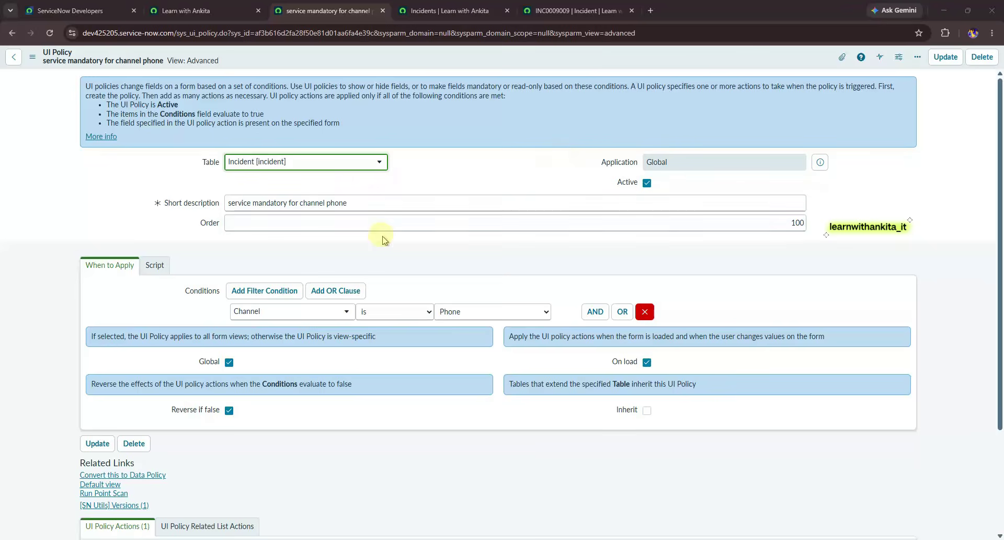
Step: Reload the shared-folder incident form and set Channel to Phone to test the Service field
scroll(366, 209, down, 2)
scroll(356, 222, up, 2)
click(574, 12)
click(50, 33)
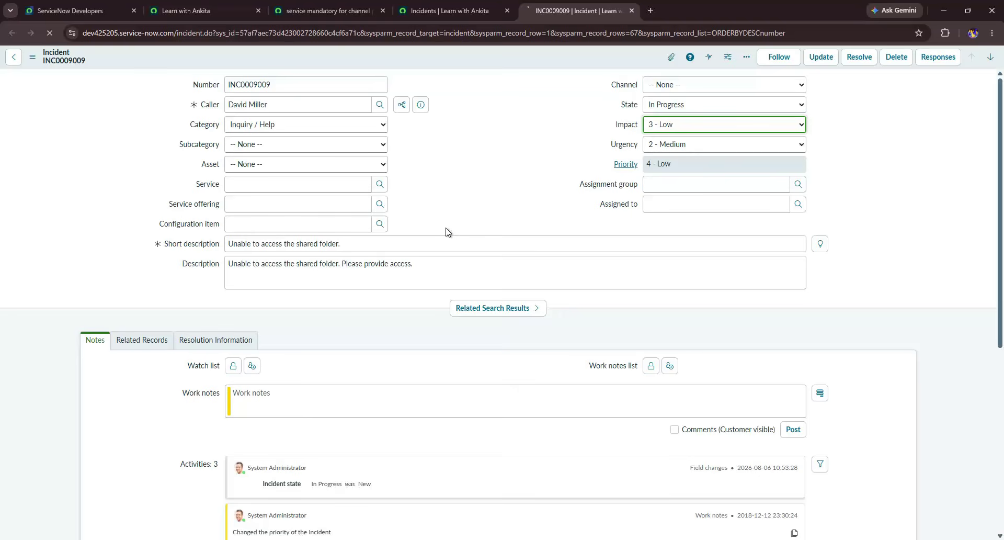
click(542, 293)
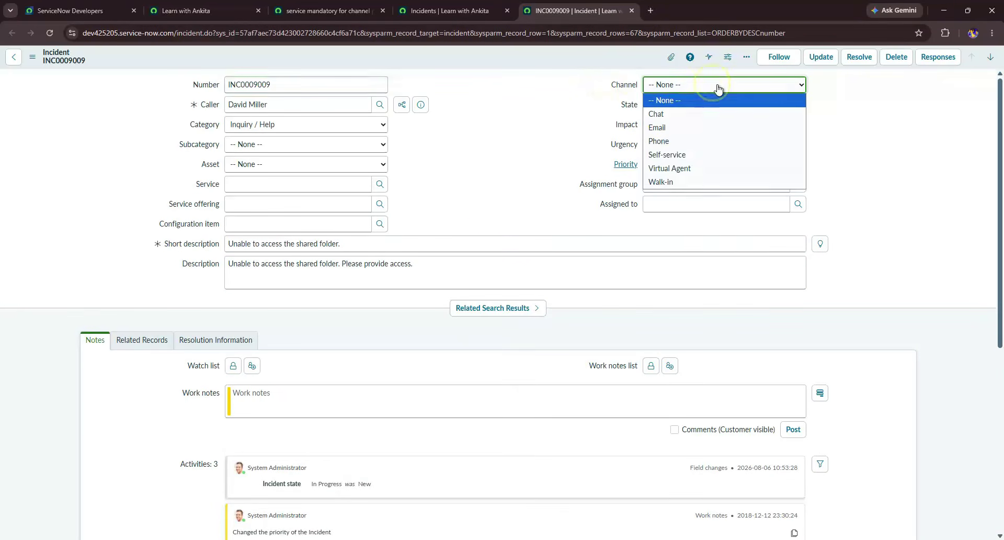
click(663, 142)
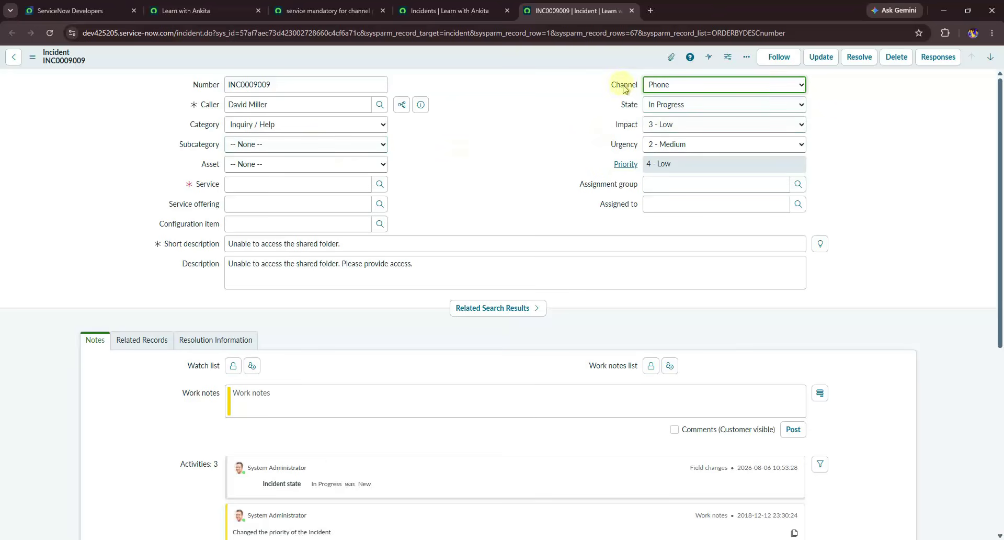
Step: Change the incident's Channel to Chat to test that Service is mandatory only for the Phone channel
click(190, 194)
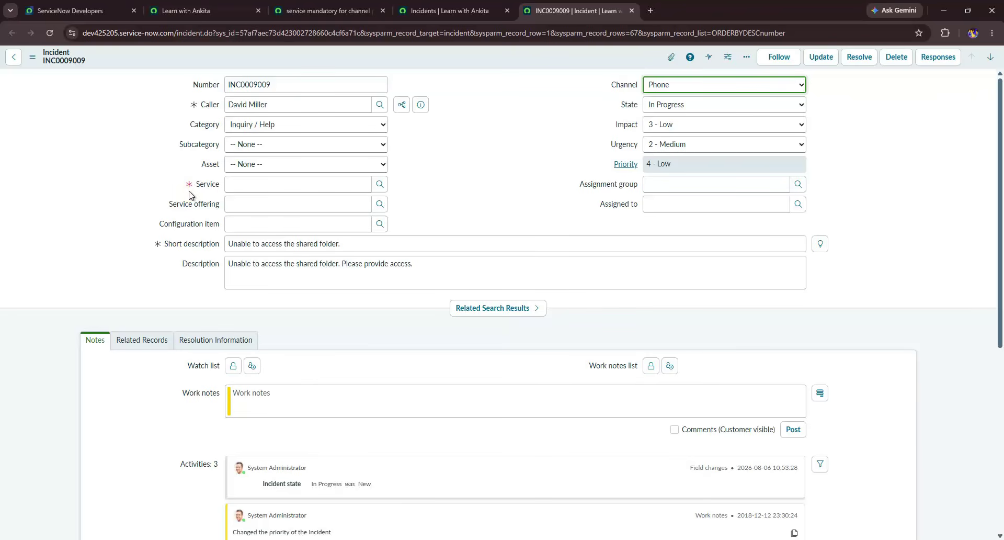
click(712, 85)
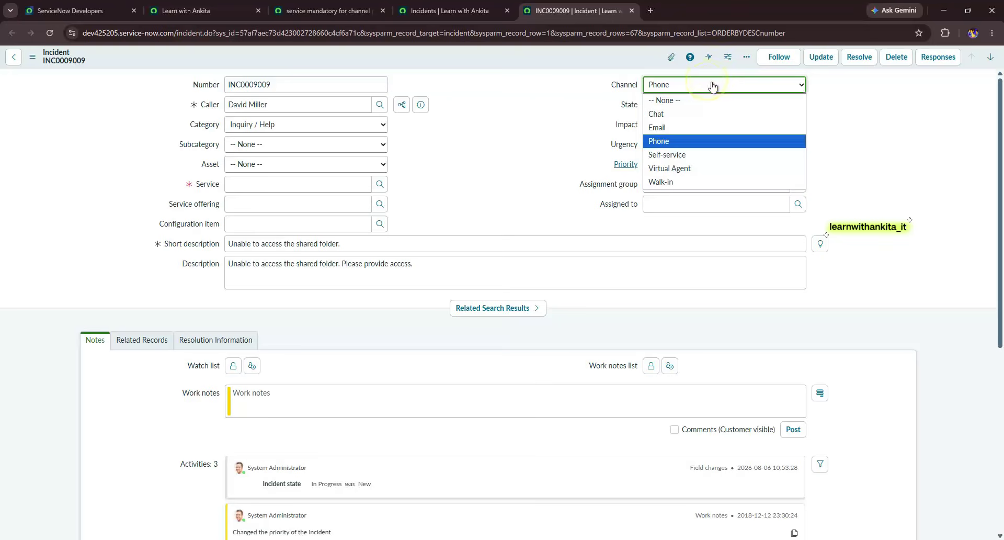
click(660, 114)
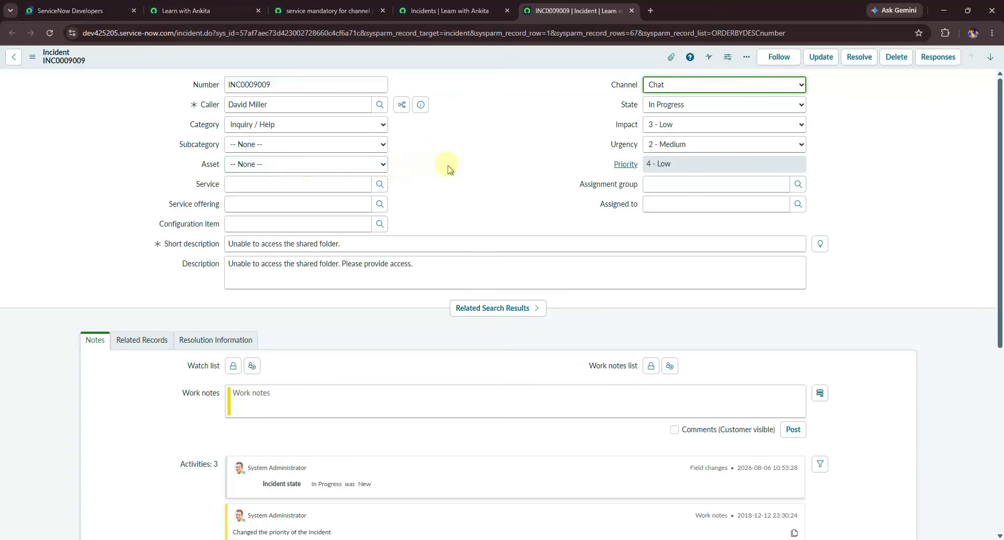
scroll(475, 193, down, 1)
scroll(475, 195, down, 2)
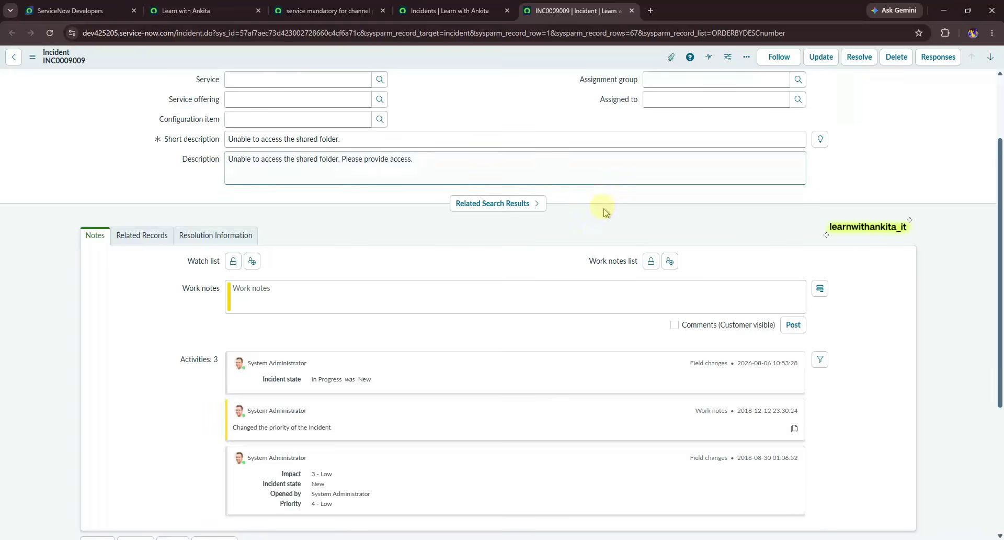
Step: Deactivate the "service mandatory for channel phone" UI policy and save the record
click(326, 10)
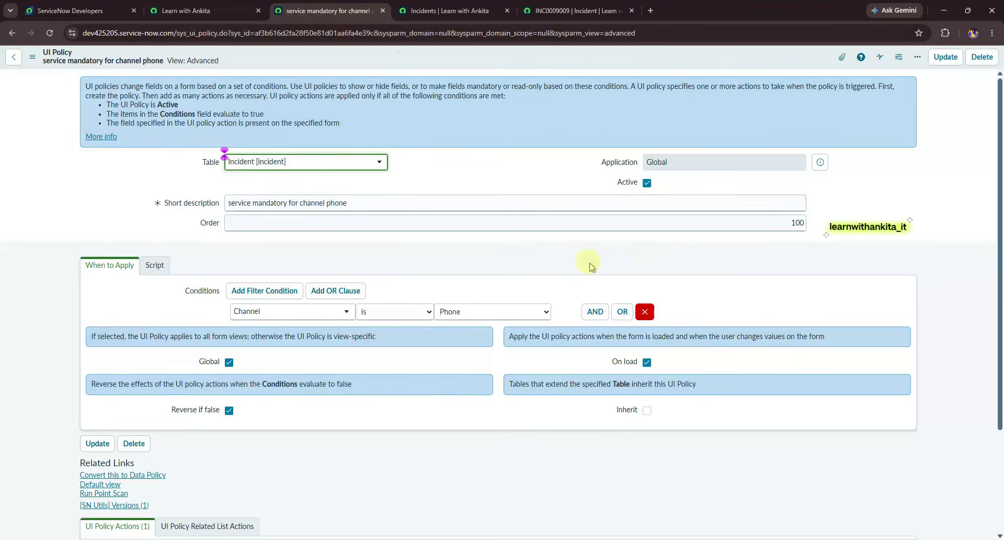
click(648, 183)
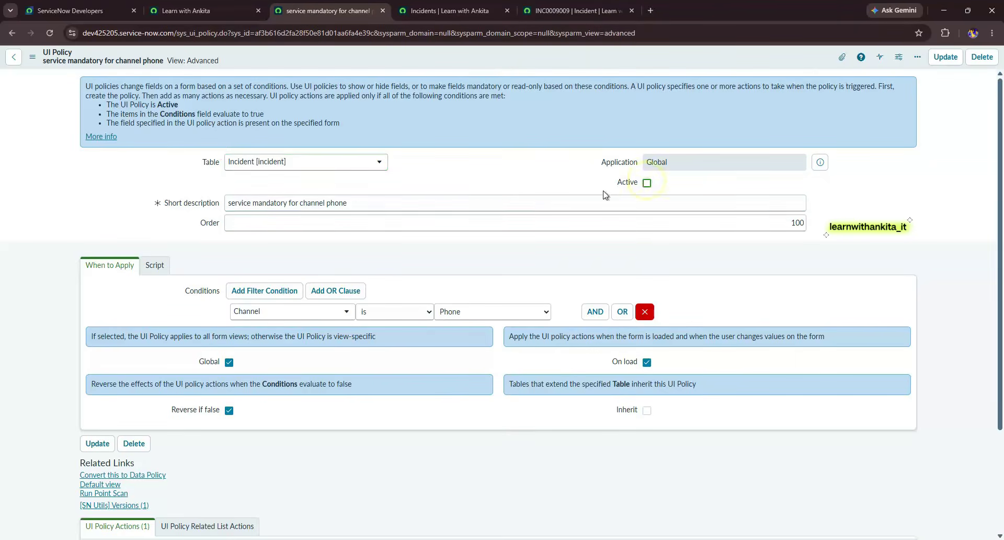
click(32, 62)
click(39, 67)
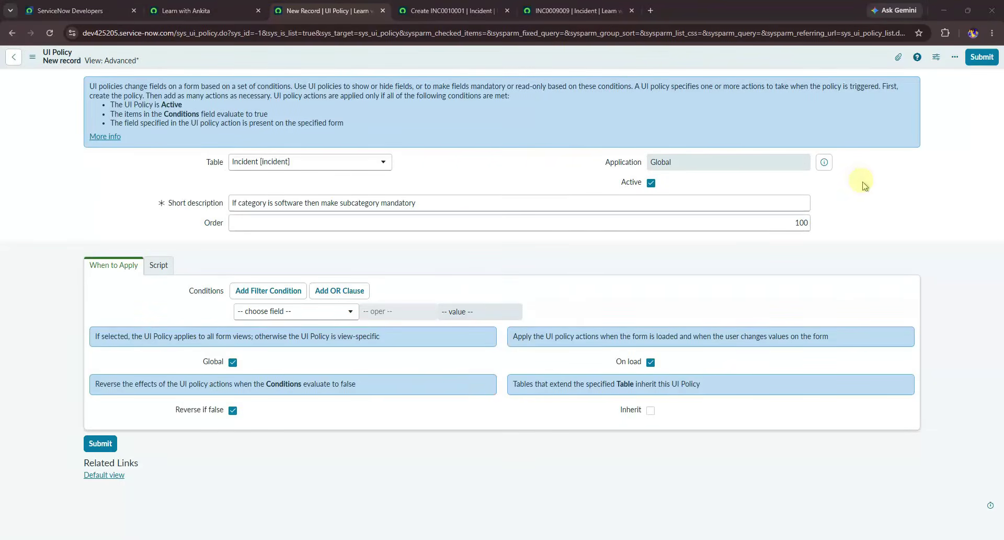
click(865, 187)
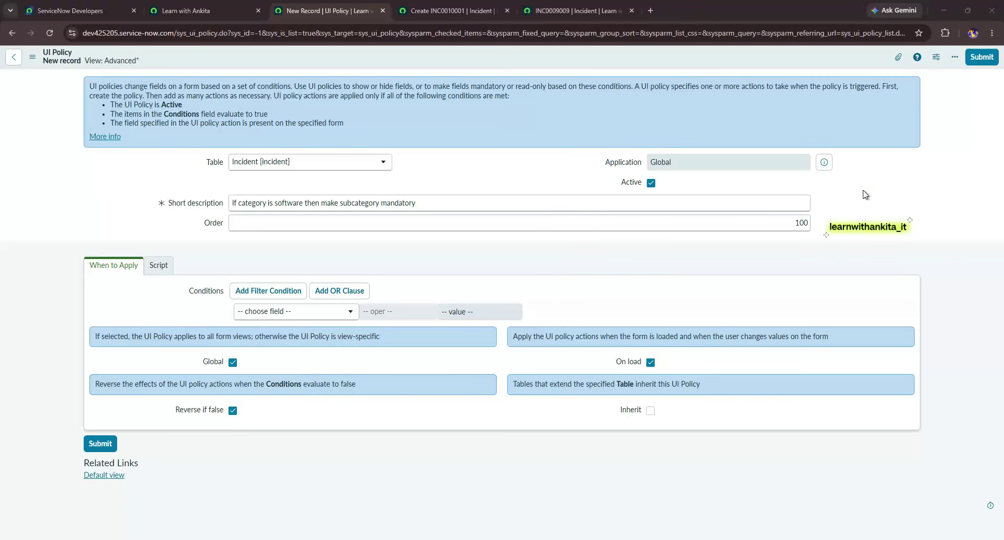
click(956, 48)
click(428, 222)
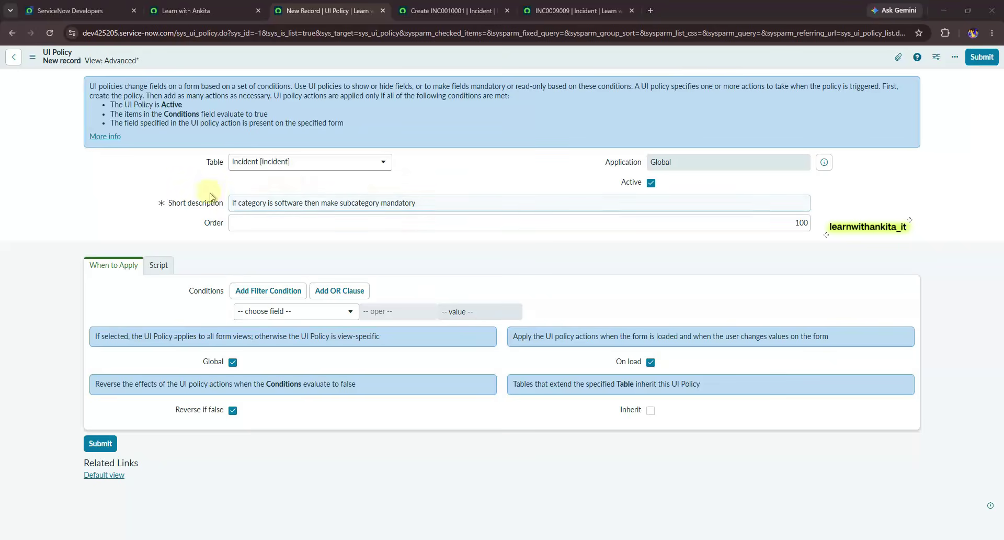
drag(233, 205, 426, 205)
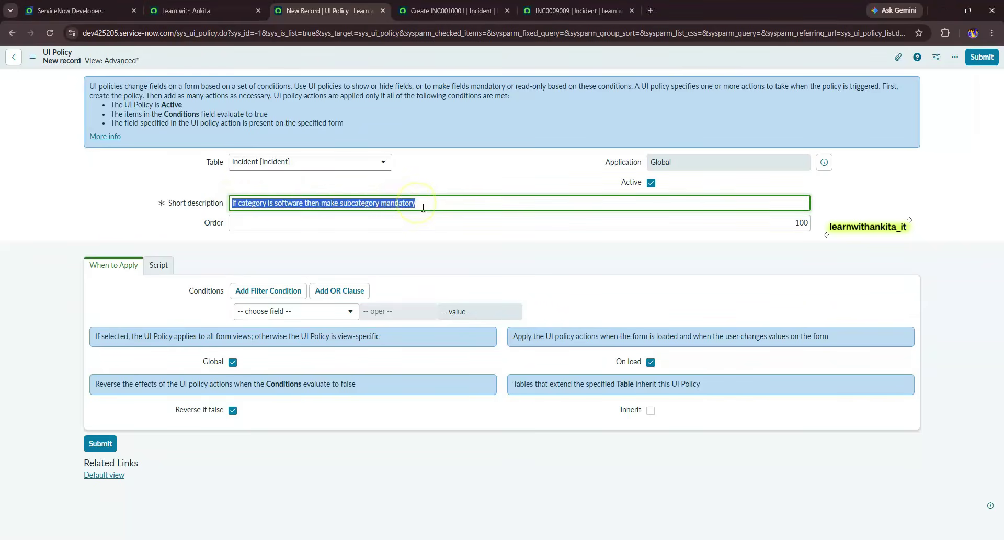
click(426, 204)
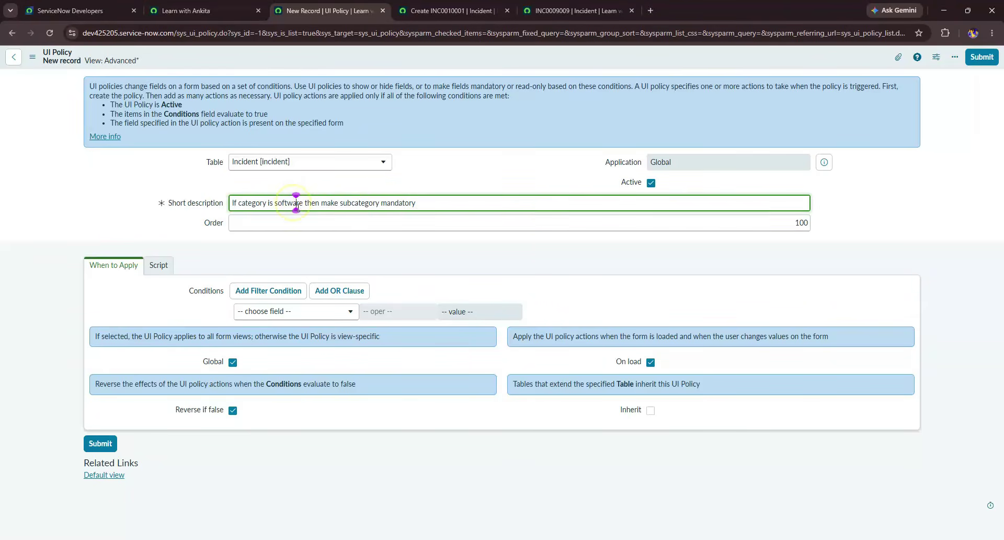
click(419, 204)
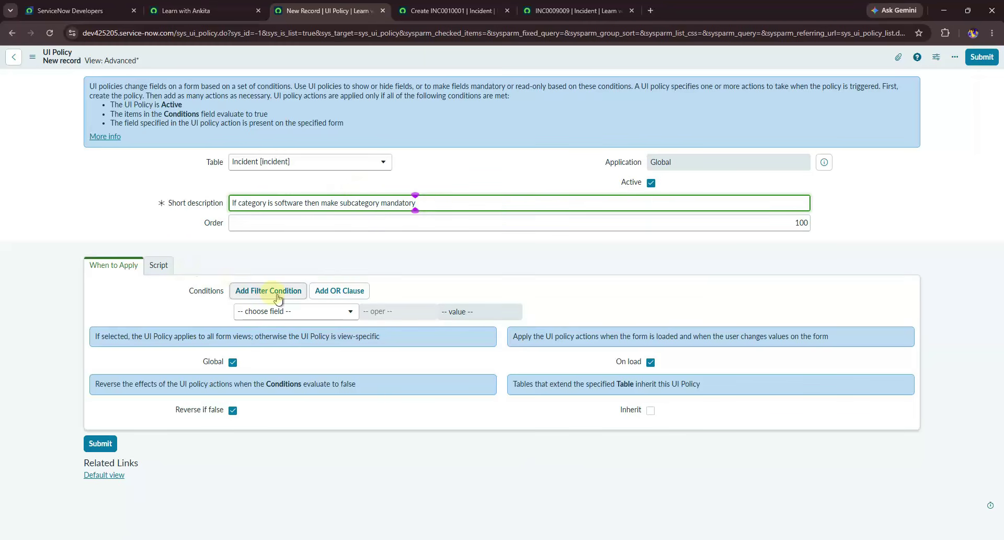
Step: Set the new subcategory UI policy's condition to Category is Software and save the record
click(346, 312)
text(cat)
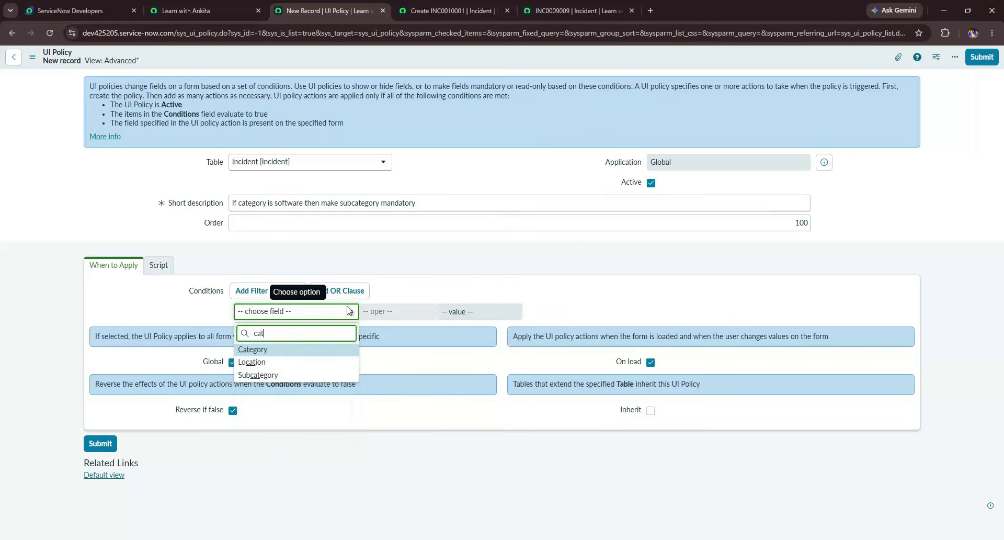
key(Return)
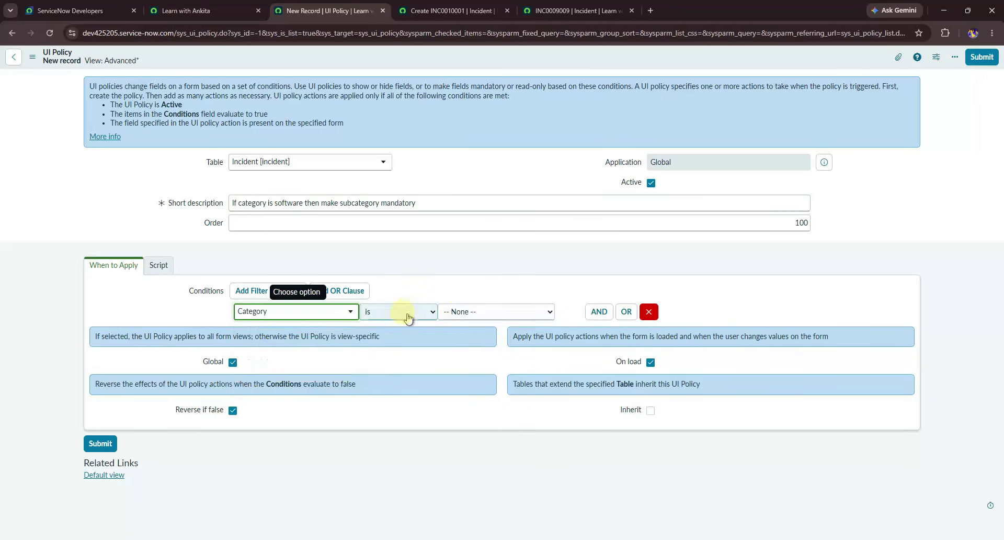
click(468, 313)
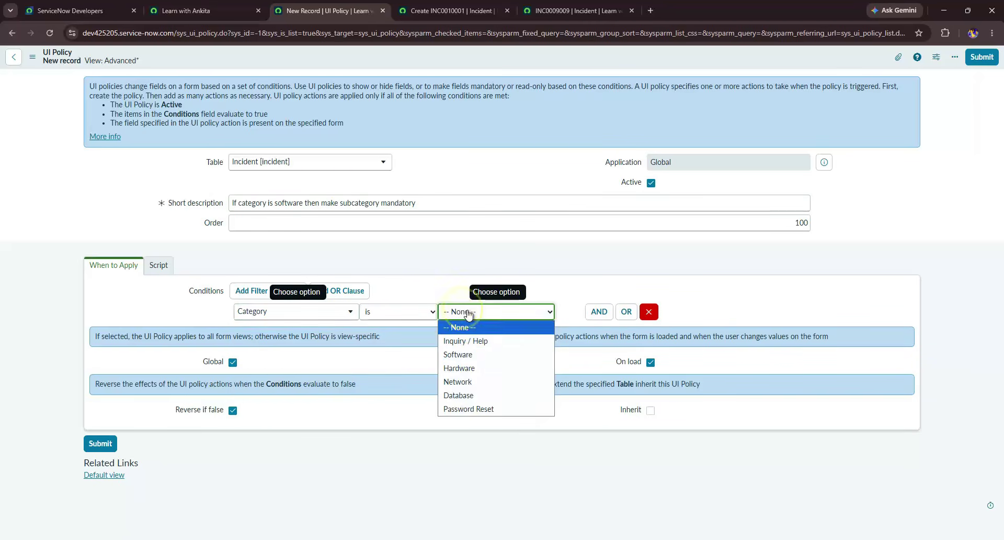
click(473, 359)
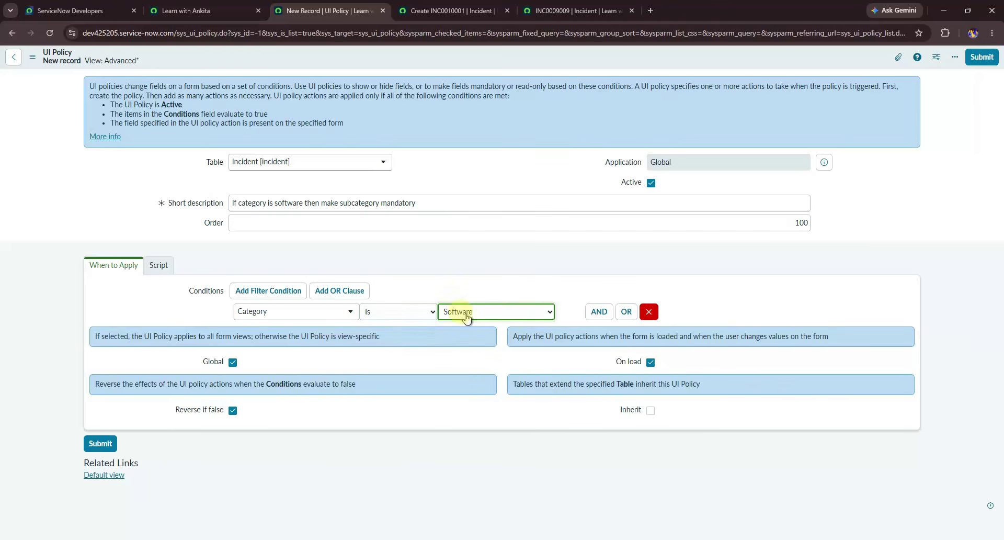
click(30, 60)
click(43, 77)
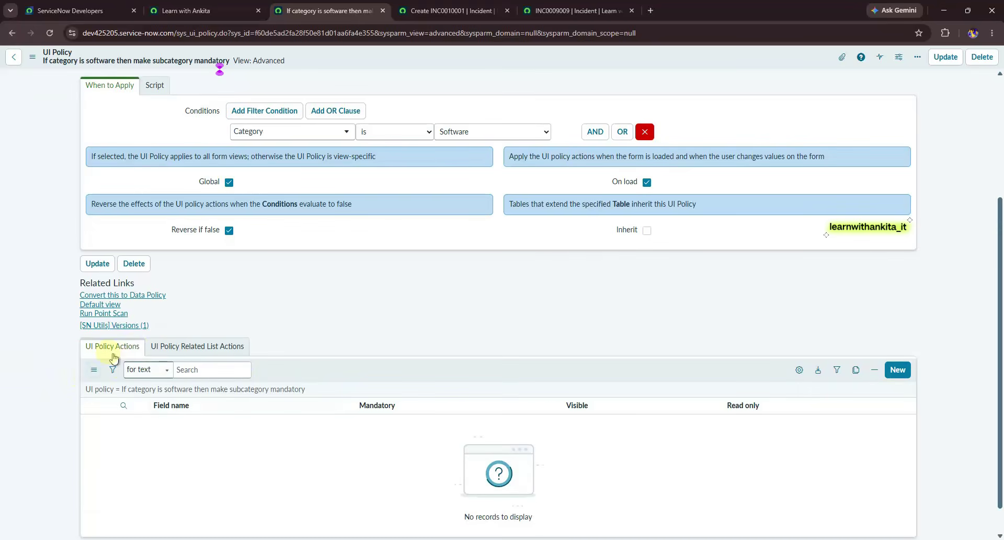
Step: Add a UI policy action that sets Mandatory to True for the Subcategory field, submit it and review the policy
click(898, 369)
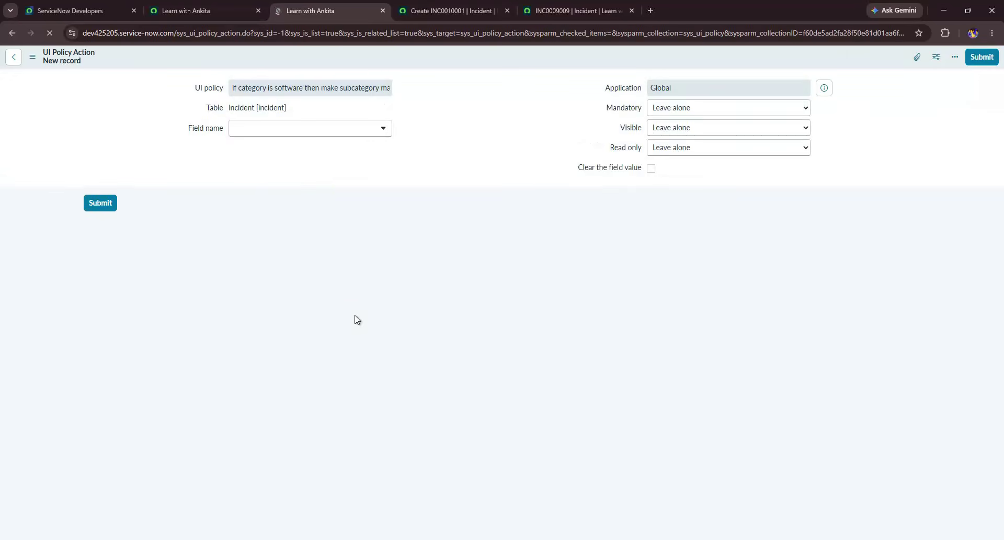
click(384, 150)
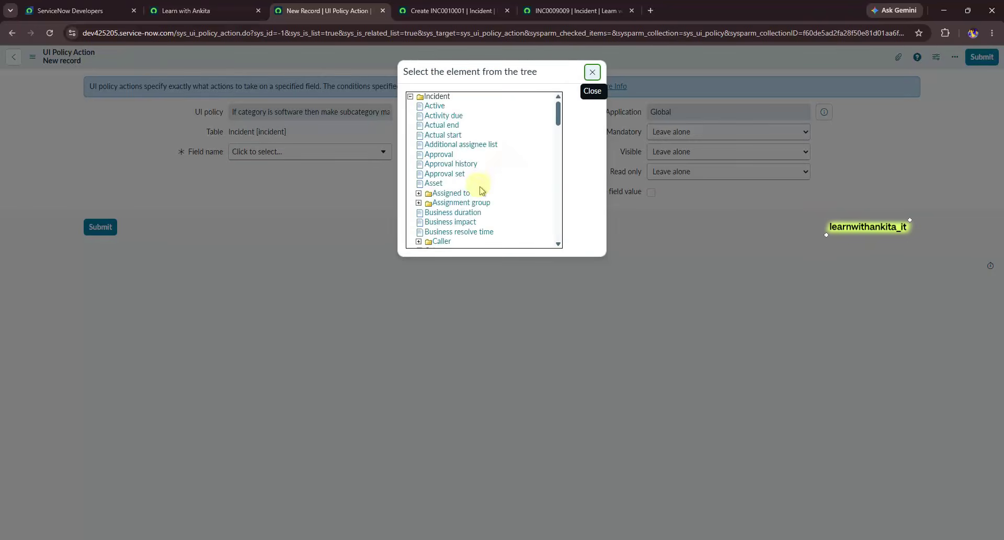
scroll(480, 193, down, 6)
scroll(480, 194, down, 10)
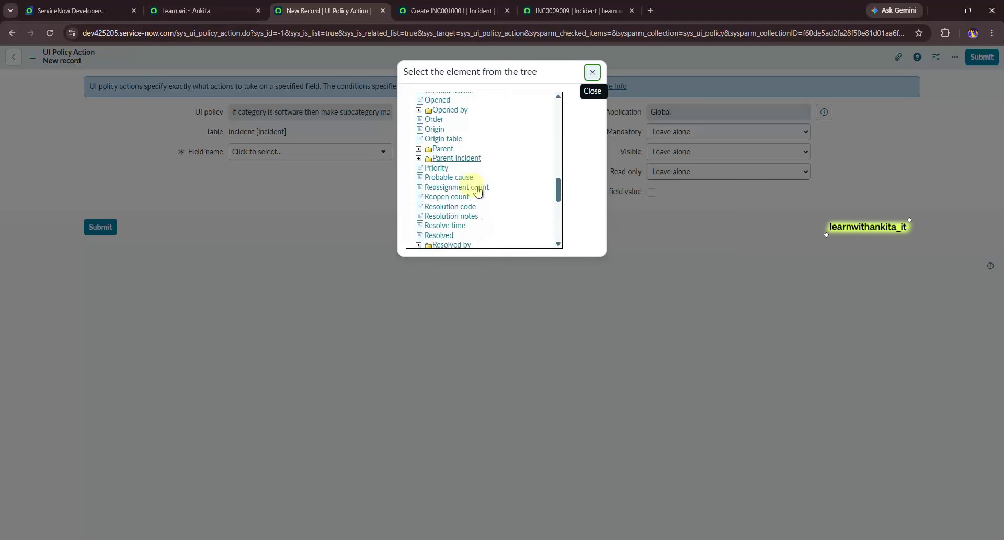
click(438, 132)
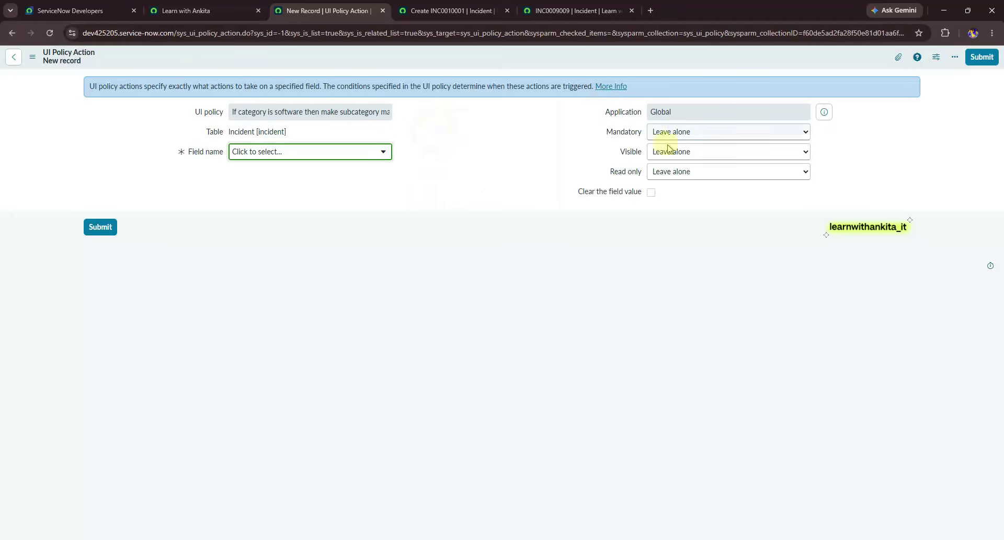
click(681, 137)
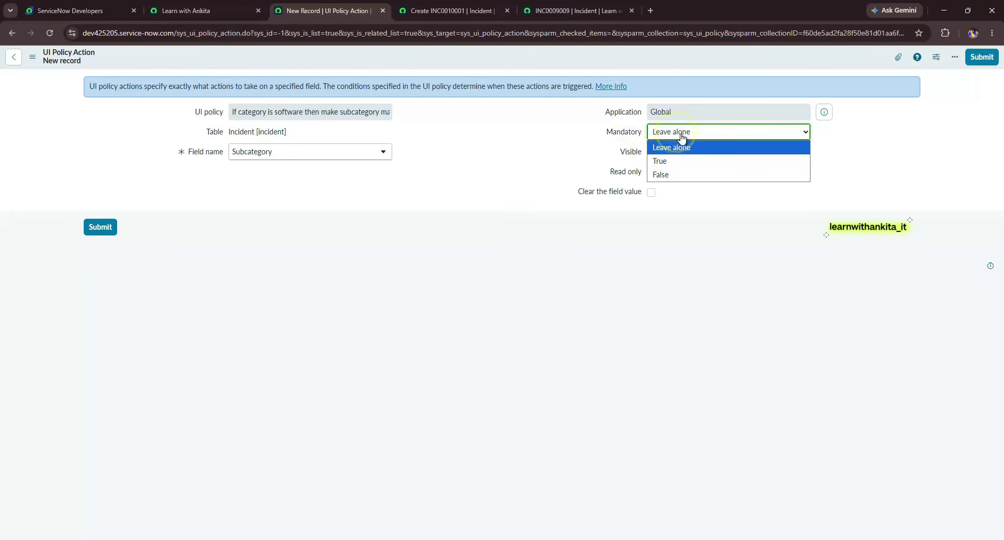
click(667, 159)
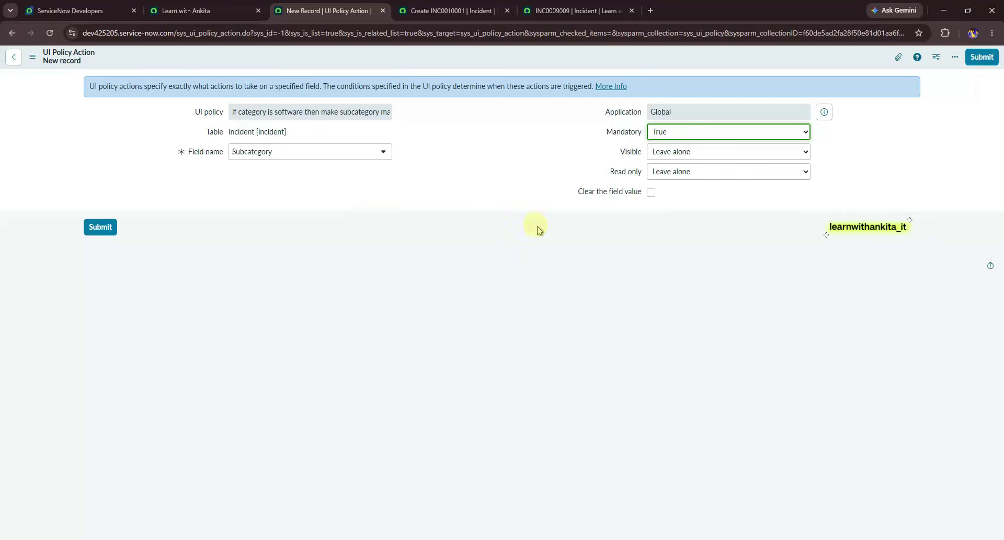
click(982, 57)
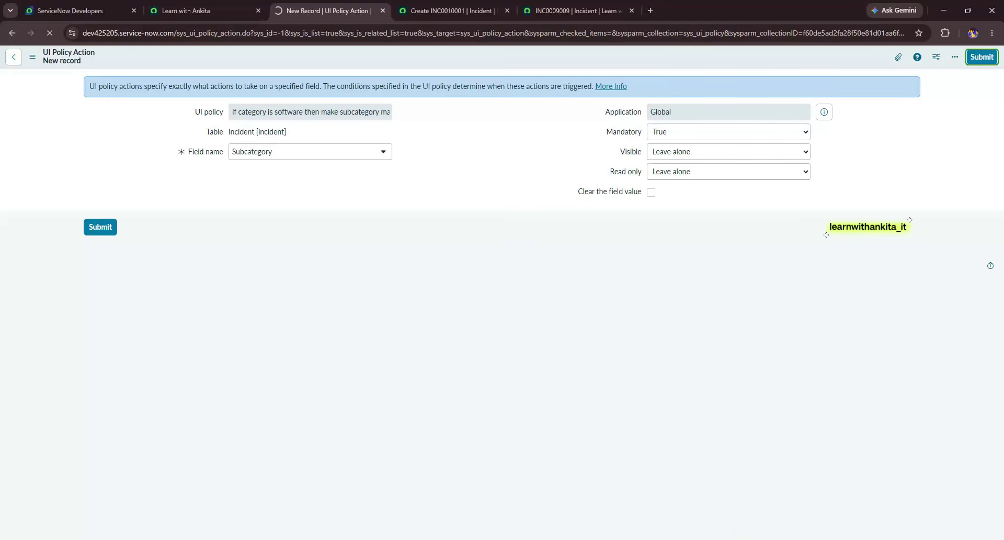
scroll(279, 324, down, 1)
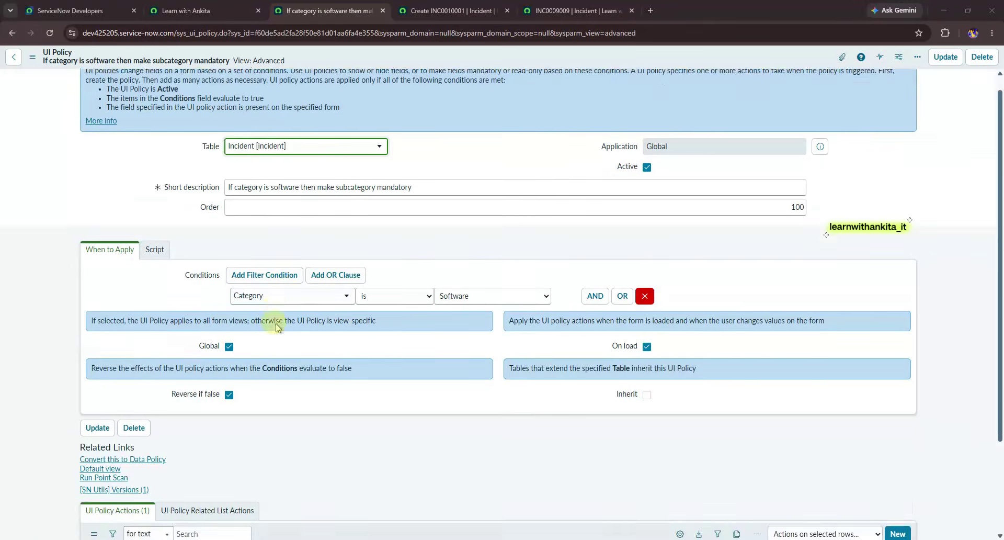
scroll(272, 335, down, 3)
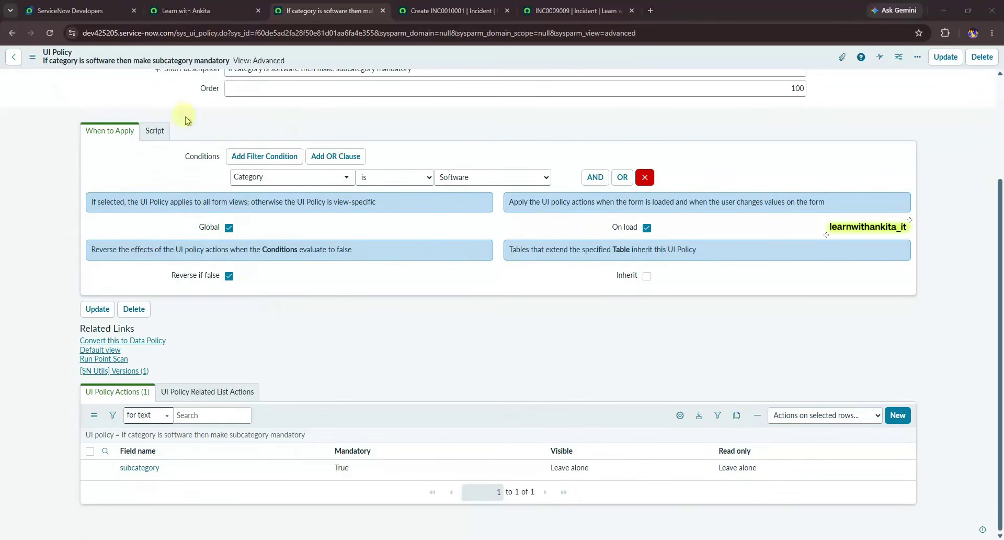
scroll(246, 418, up, 4)
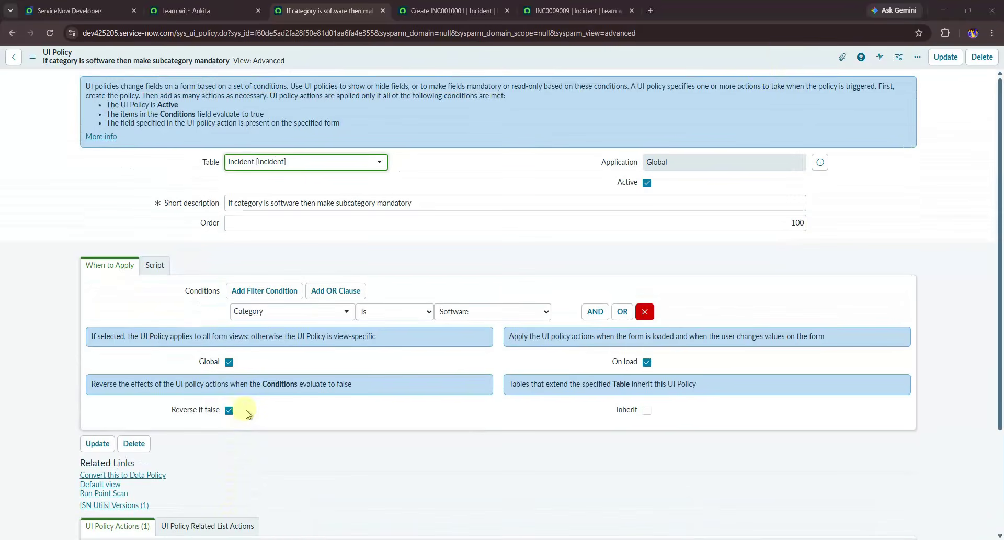
Step: Return to the shared-folder incident and reload its form so the new UI policy applies
click(578, 11)
scroll(343, 214, up, 2)
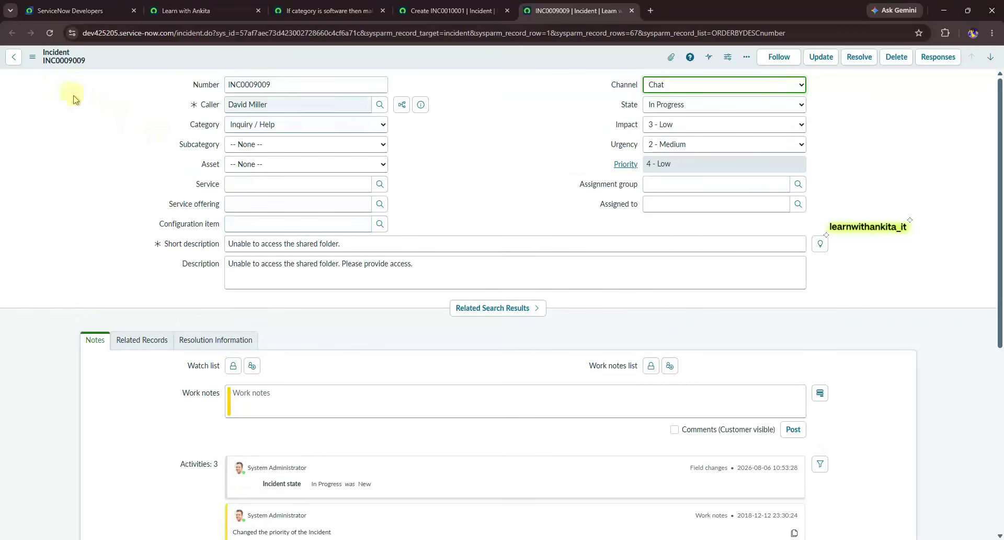
click(50, 33)
click(529, 103)
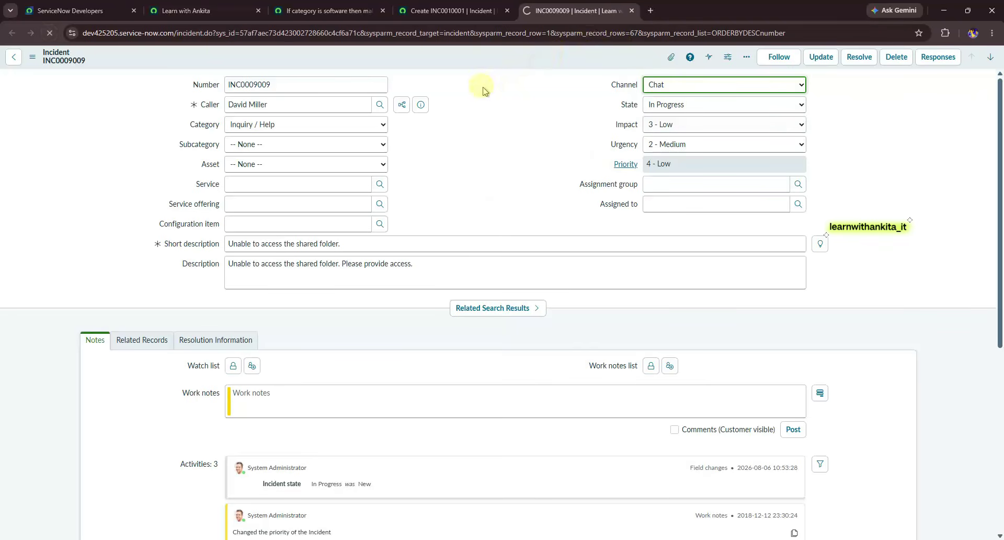
click(458, 232)
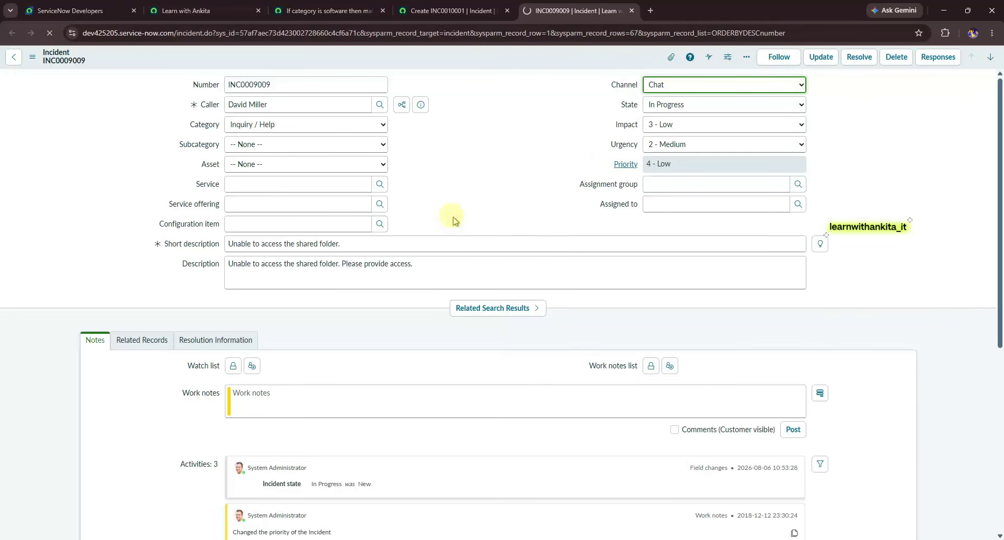
Step: Set the incident's Category to Software and switch it to Network to test the Subcategory field's mandatory behaviour
click(192, 127)
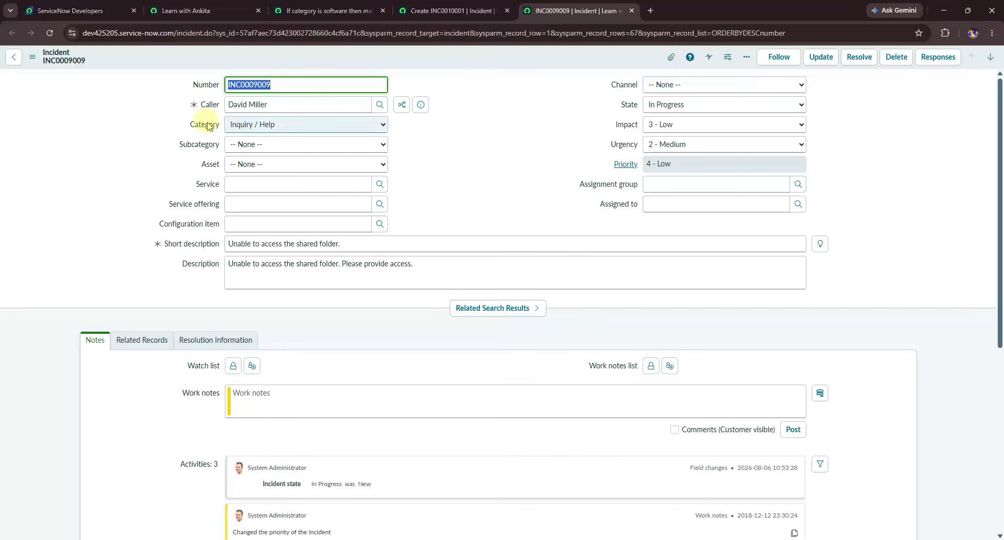
click(259, 128)
click(180, 145)
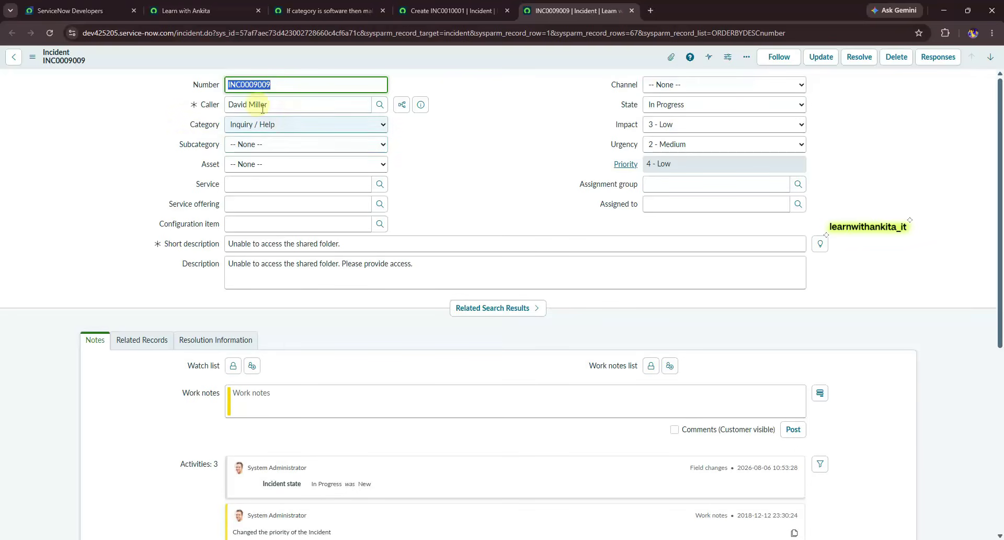
click(279, 124)
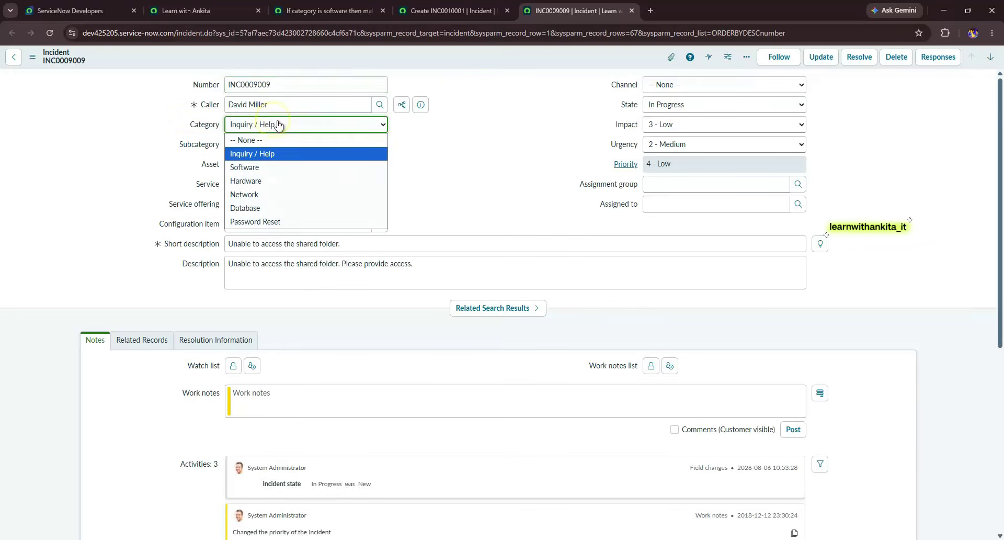
click(255, 167)
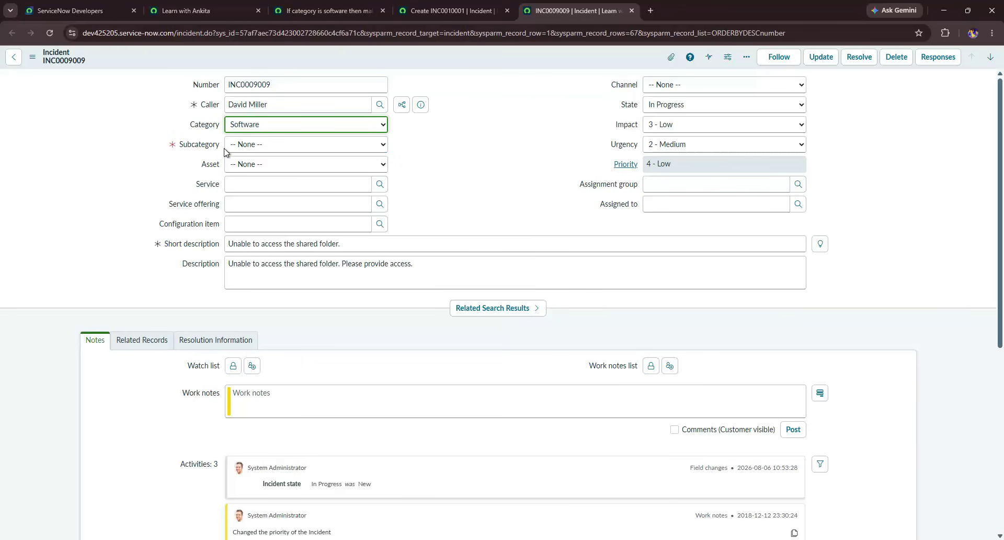
click(287, 127)
click(270, 194)
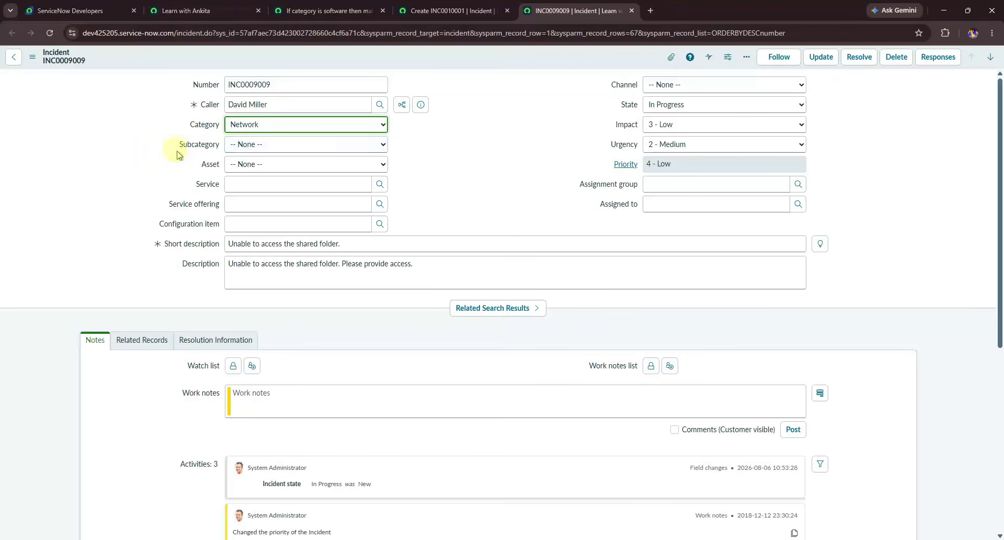
Step: Review the incident's Category choices and set Category to Inquiry / Help to test the Subcategory field's mandatory behaviour
click(254, 126)
click(253, 126)
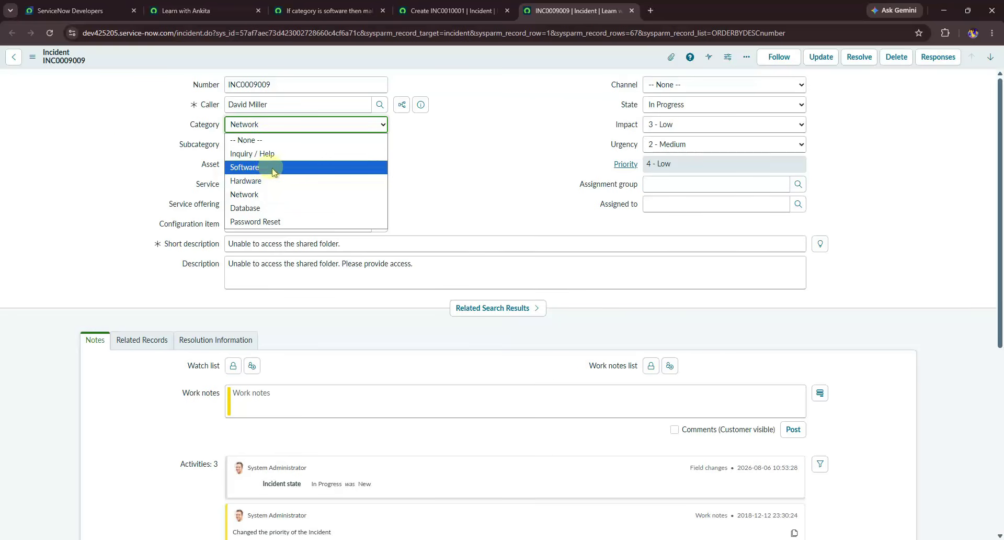
click(113, 153)
click(193, 150)
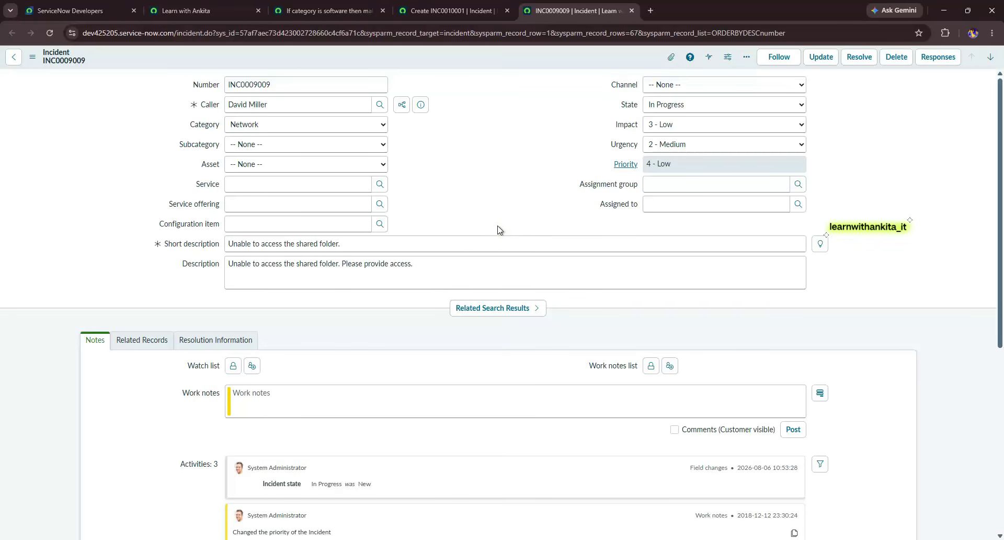
click(321, 129)
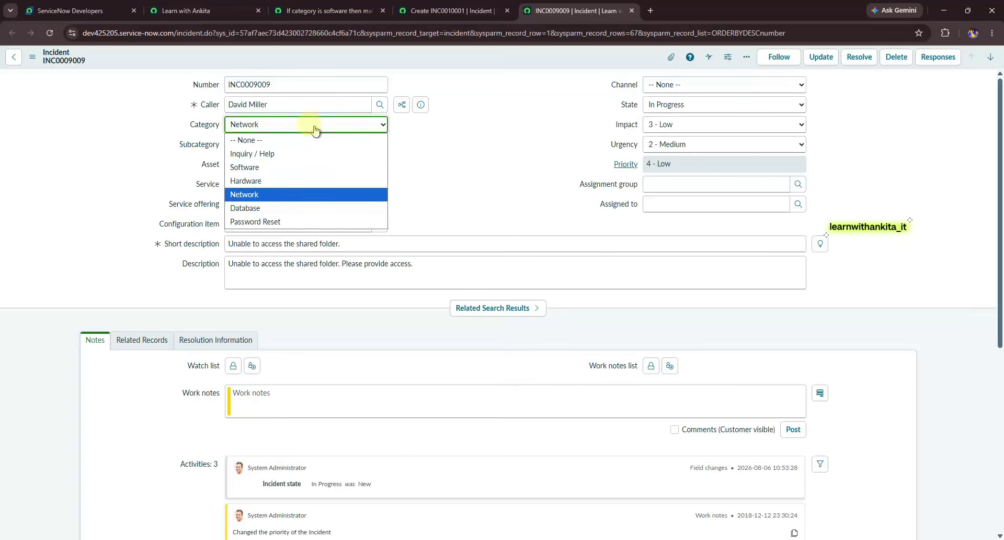
click(283, 155)
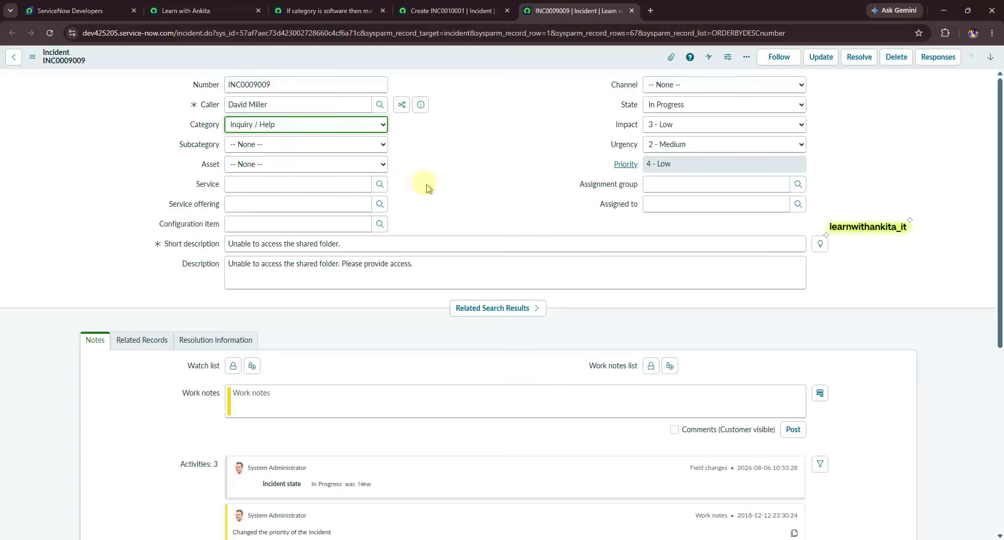
click(226, 269)
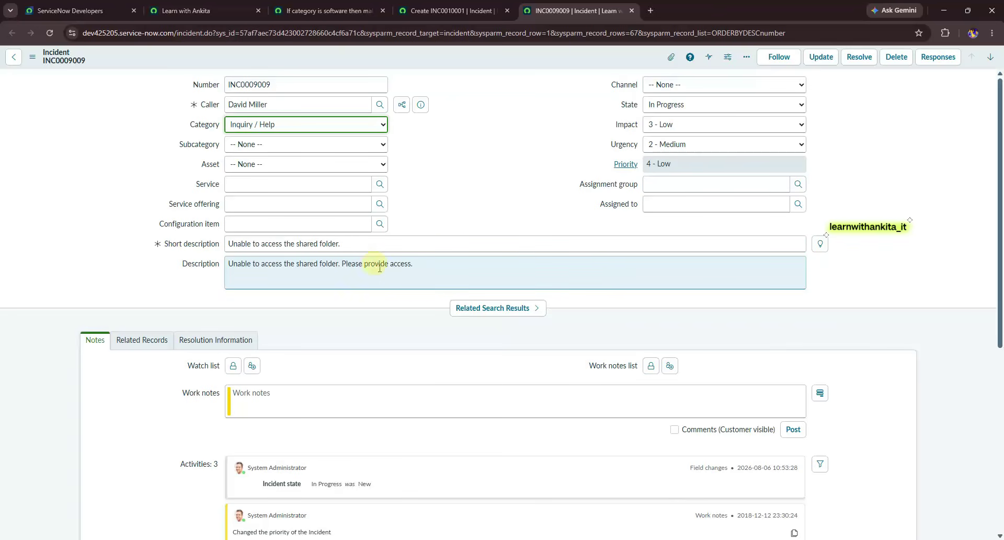
click(439, 271)
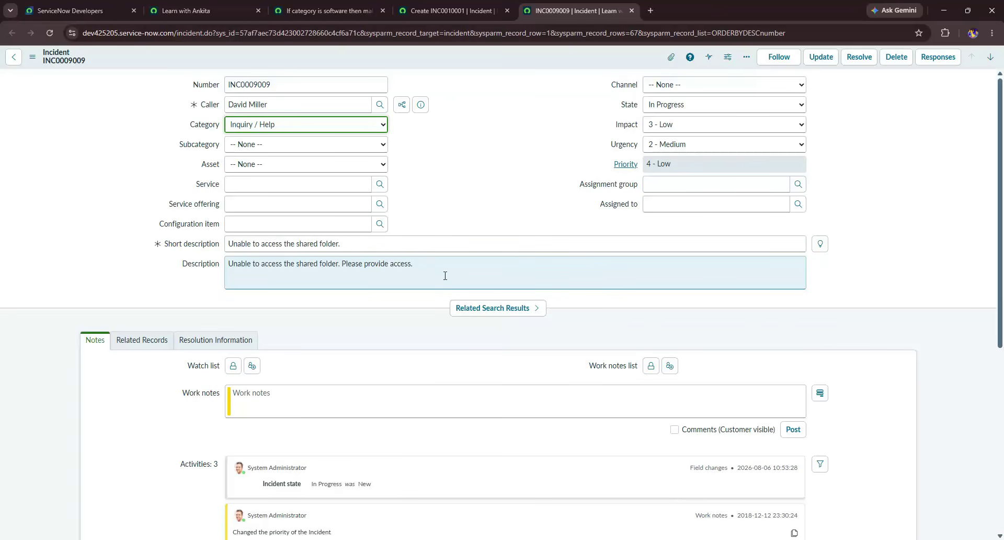
click(441, 275)
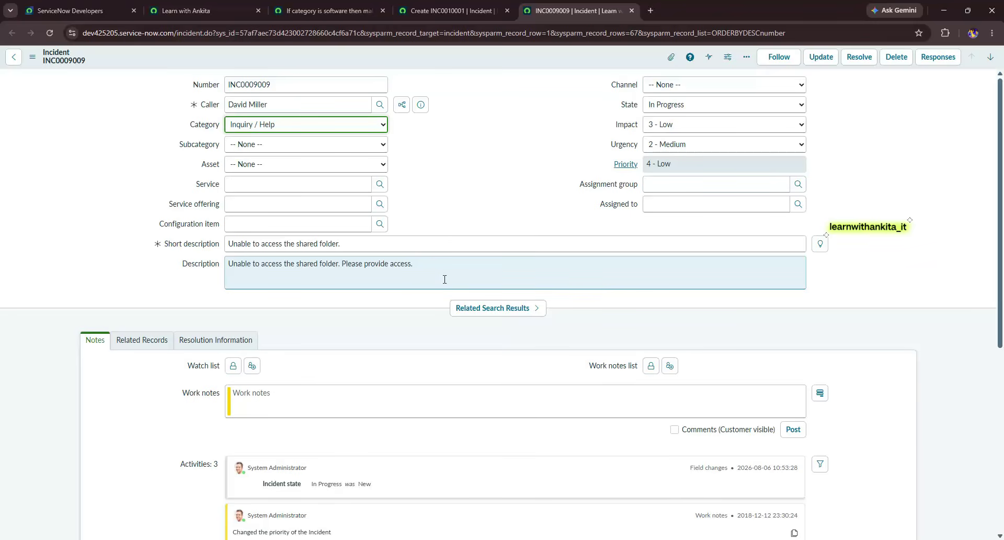
click(445, 279)
click(447, 278)
click(450, 279)
click(454, 277)
click(455, 271)
click(501, 272)
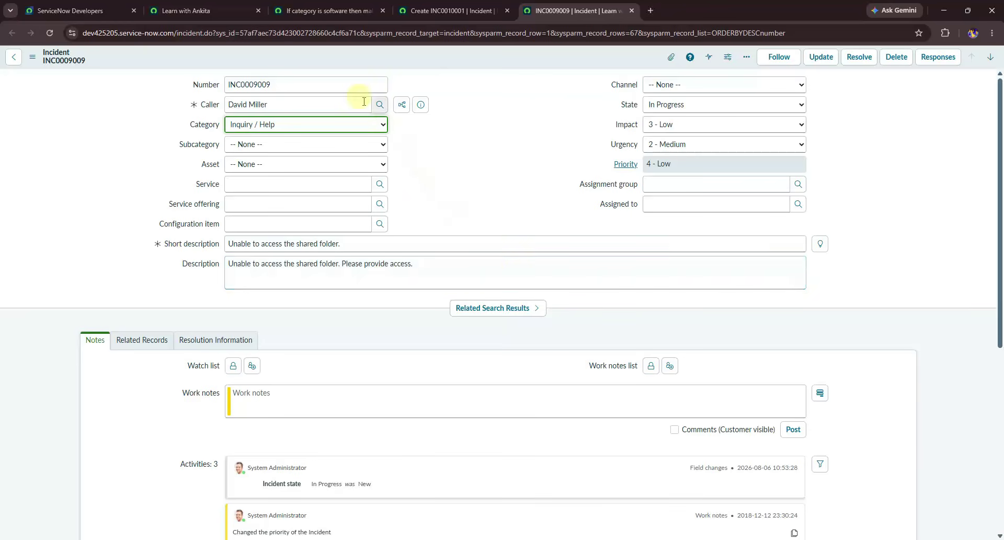
Step: Return to the UI policy record that makes Subcategory mandatory for the Software category
click(327, 13)
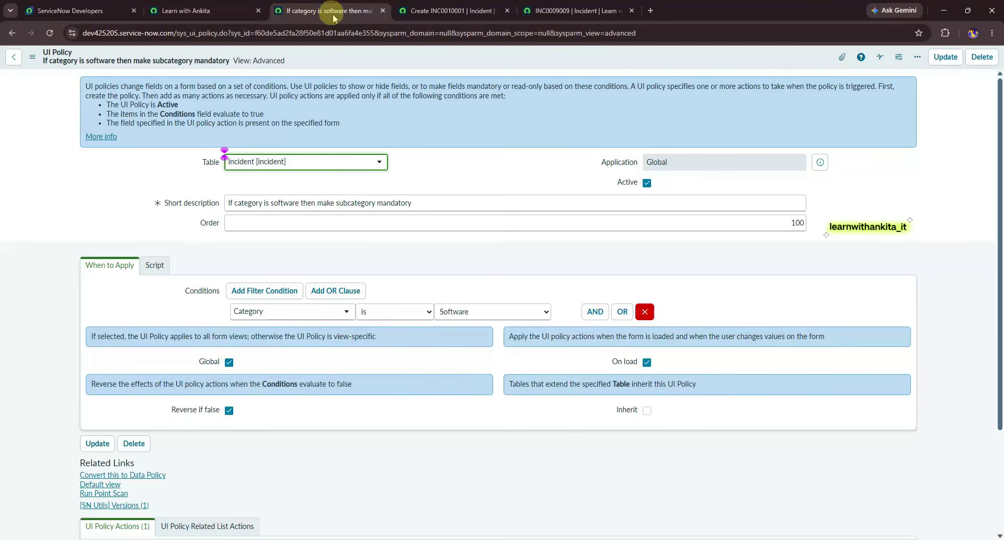